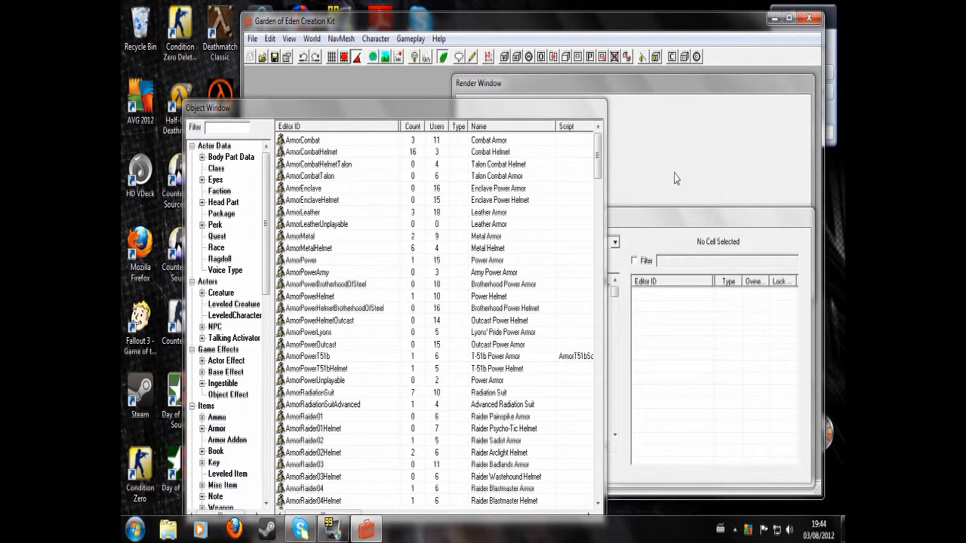
Step: Create a new NPC with ID mynpc and name NPC, and locate it in the NPC list
{"action": "left_click", "coordinate": [216, 328]}
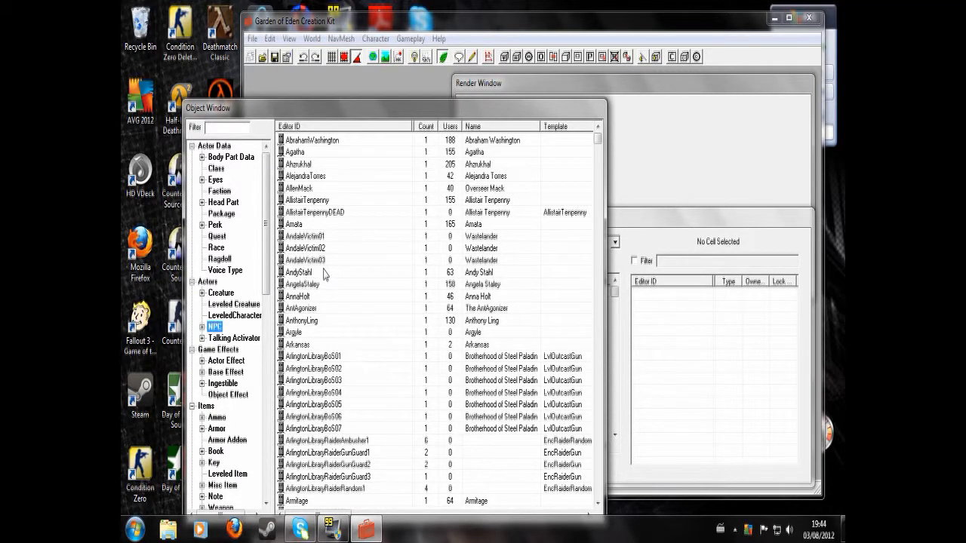
{"action": "right_click", "coordinate": [324, 270]}
{"action": "left_click", "coordinate": [344, 279]}
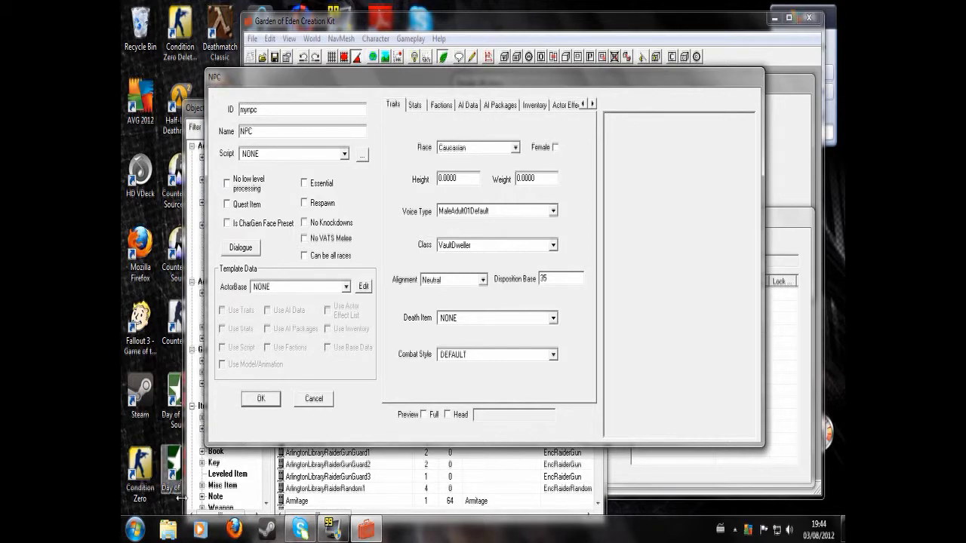
{"action": "left_click", "coordinate": [260, 399]}
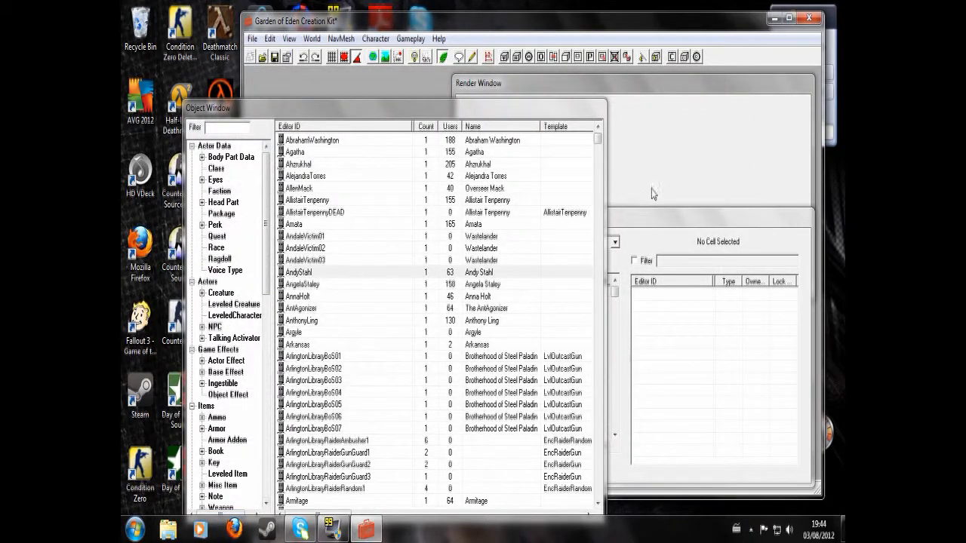
{"action": "left_click", "coordinate": [388, 252]}
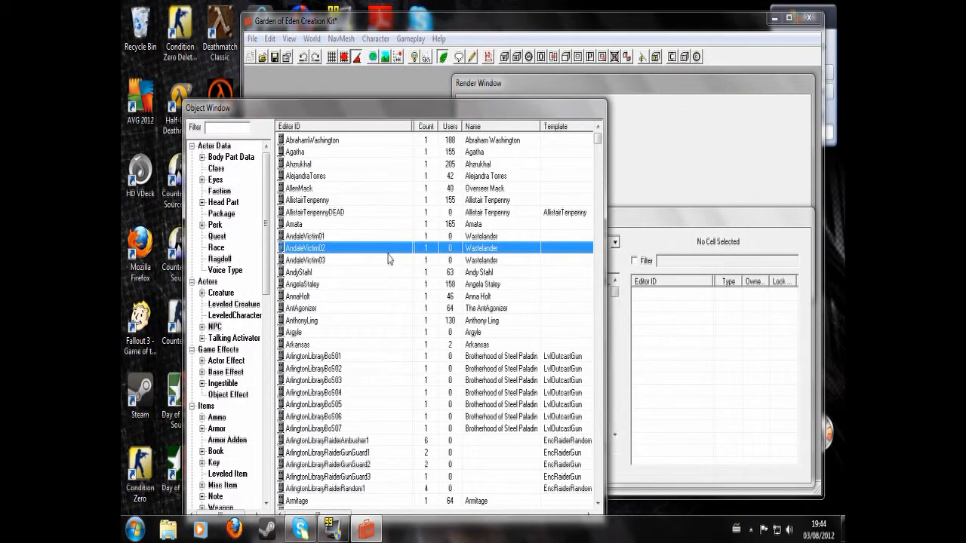
{"action": "type", "text": "mynpc"}
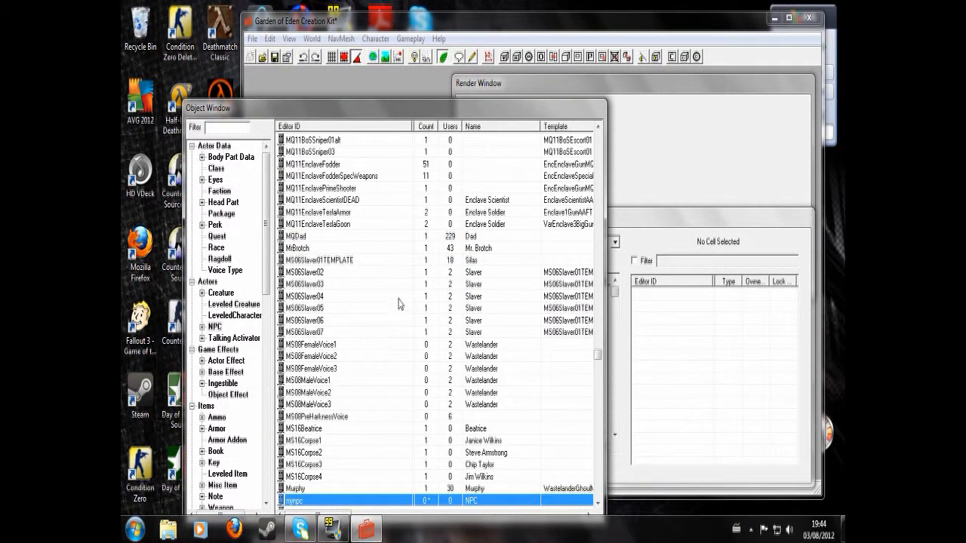
Step: Load the Springvale cell of the Wasteland world space into the render view, suppressing all the texture warnings
{"action": "left_click", "coordinate": [631, 229]}
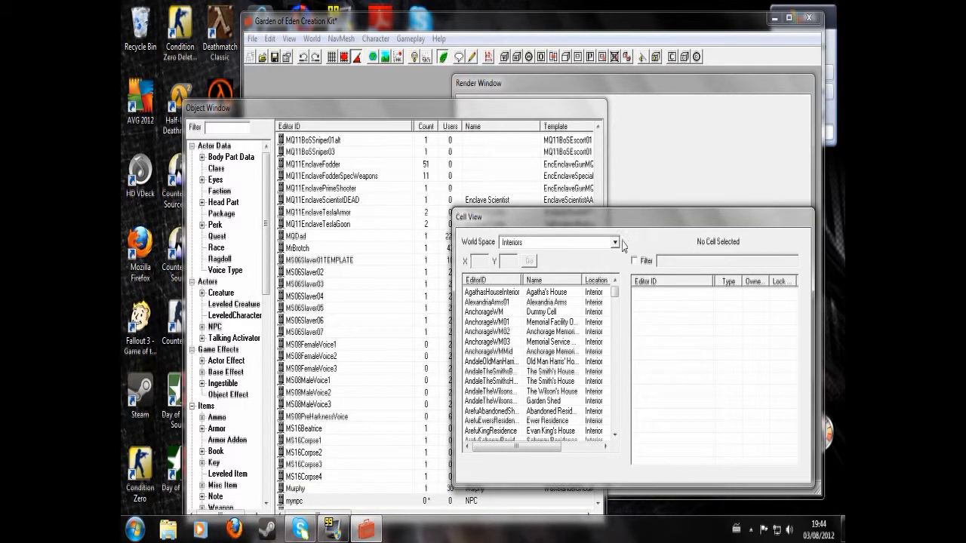
{"action": "left_click", "coordinate": [615, 243]}
{"action": "left_click_drag", "start_coordinate": [617, 275], "coordinate": [619, 341]}
{"action": "left_click", "coordinate": [597, 339]}
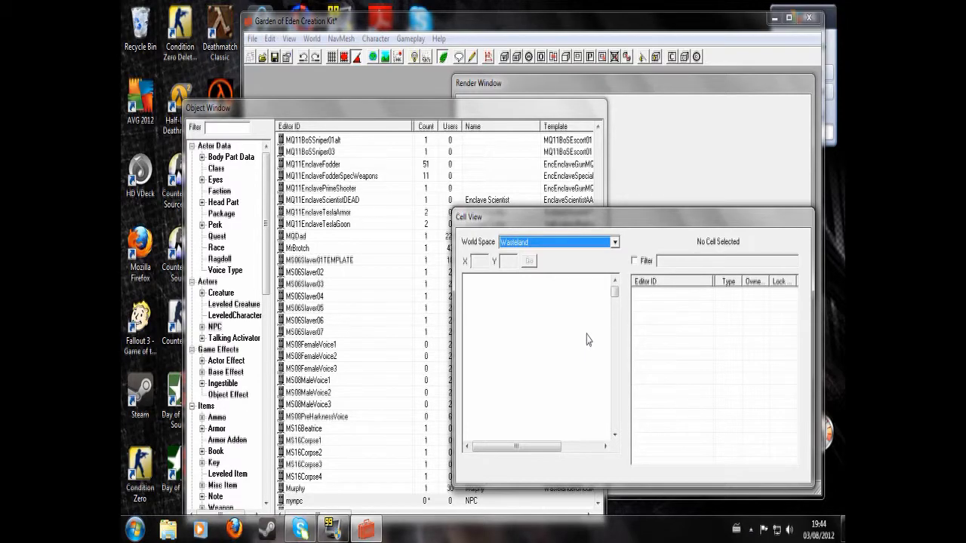
{"action": "left_click", "coordinate": [492, 342]}
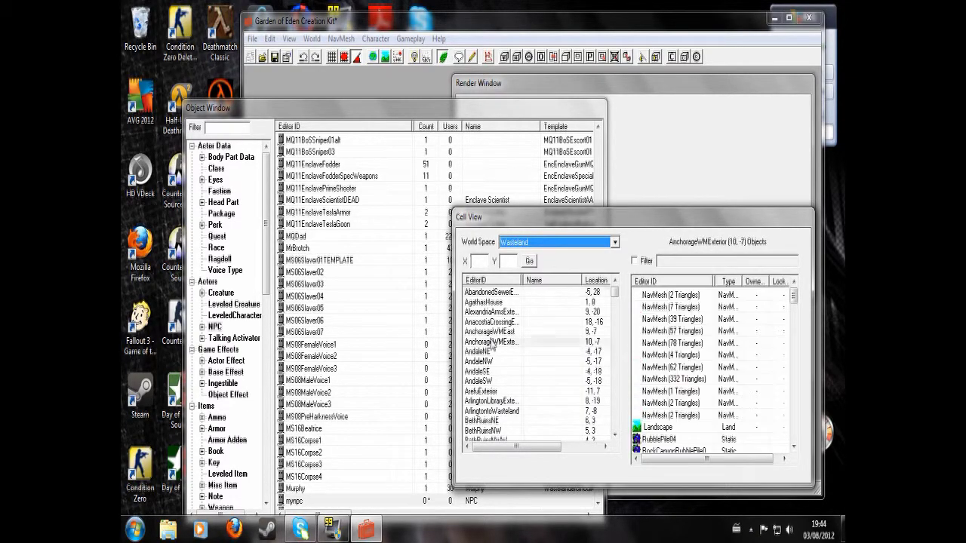
{"action": "key", "text": "s"}
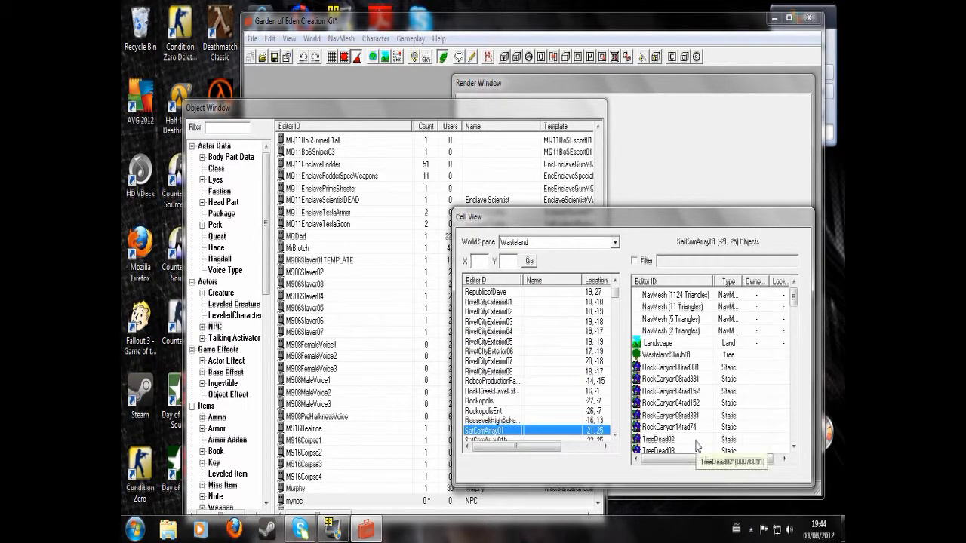
{"action": "key", "text": "p"}
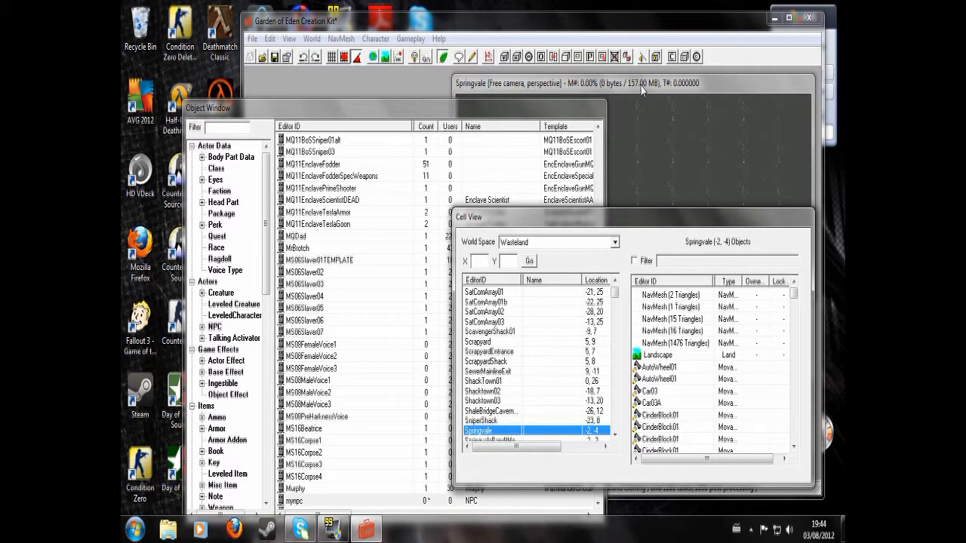
{"action": "left_click", "coordinate": [641, 90]}
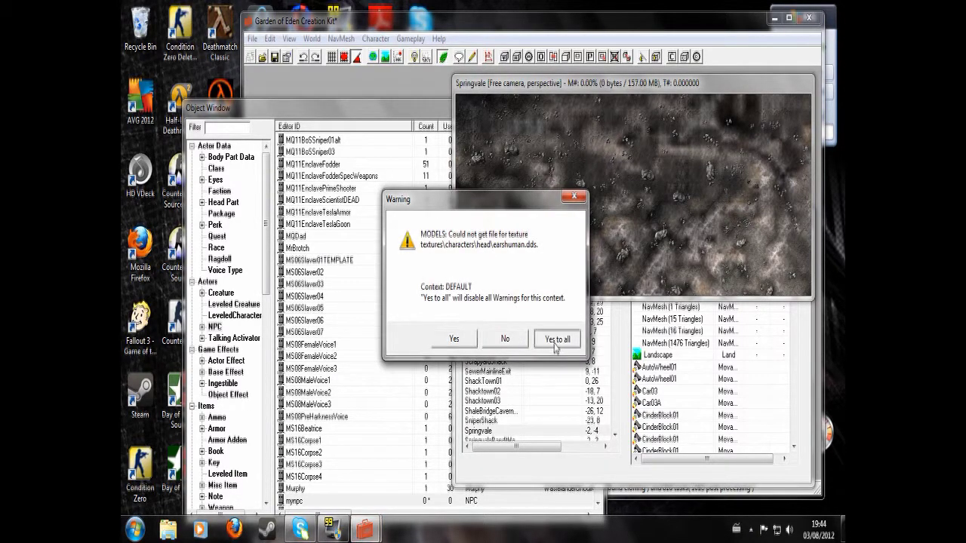
{"action": "left_click", "coordinate": [557, 340]}
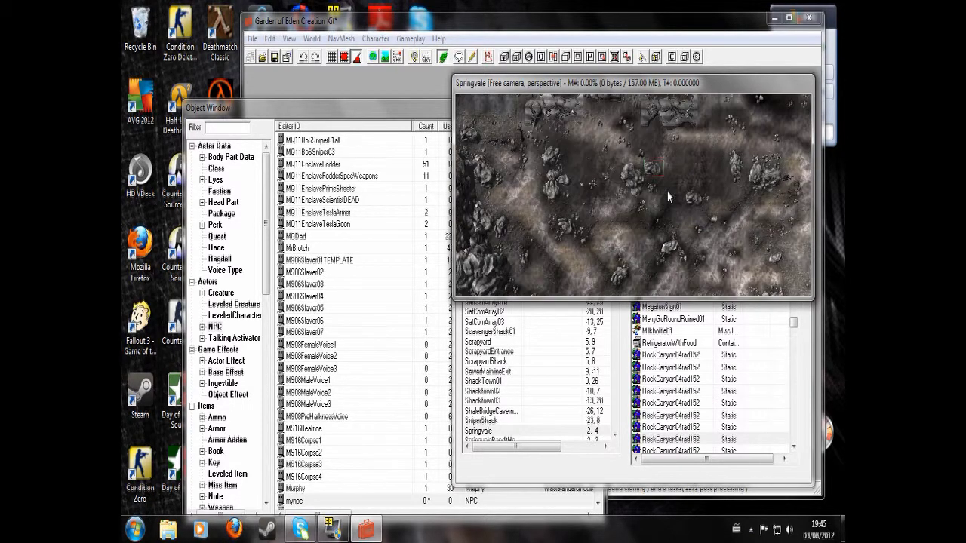
Step: Filter the static world objects by xmarker and select XMarker
{"action": "scroll", "coordinate": [667, 192], "scroll_direction": "up", "scroll_amount": 5}
{"action": "scroll", "coordinate": [706, 135], "scroll_direction": "down", "scroll_amount": 1}
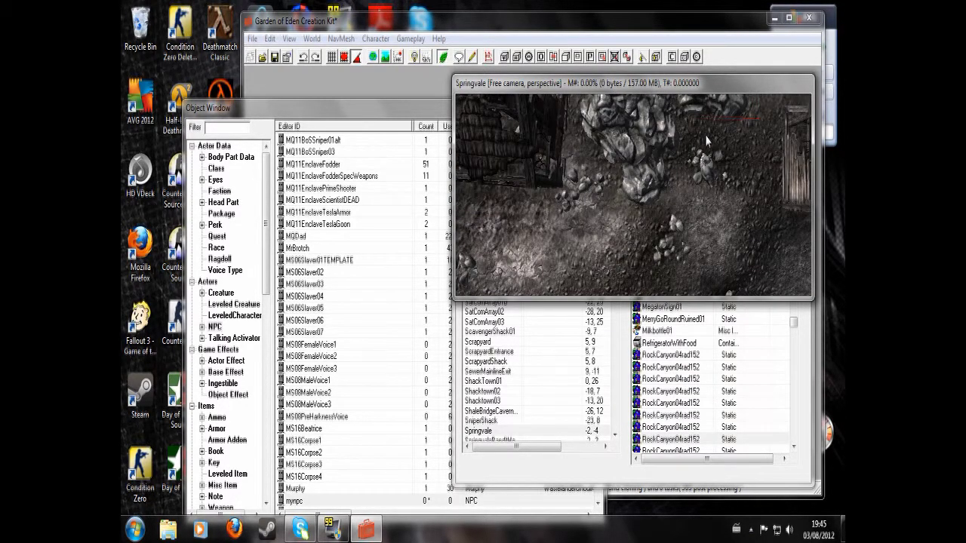
{"action": "middle_click_drag", "start_coordinate": [708, 141], "coordinate": [549, 218]}
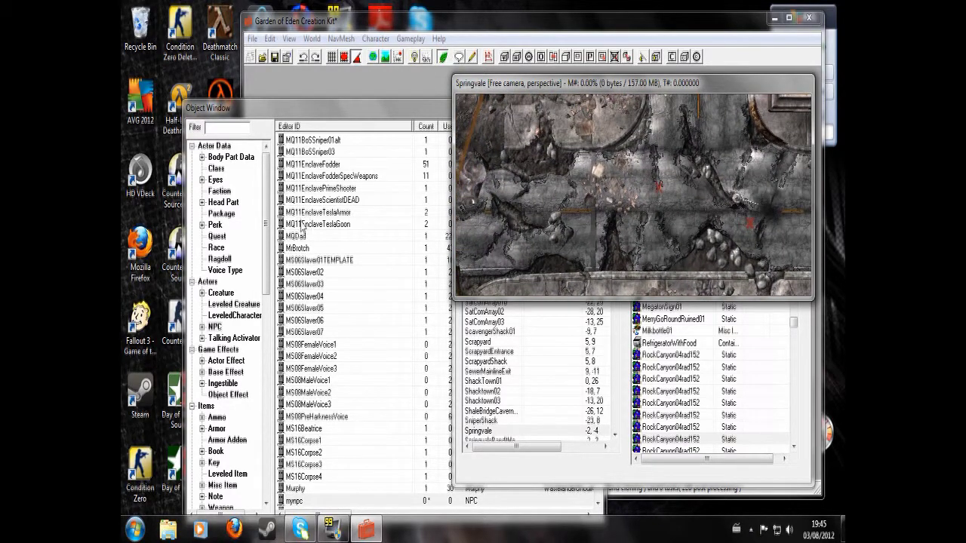
{"action": "left_click_drag", "start_coordinate": [270, 172], "coordinate": [261, 427]}
{"action": "left_click", "coordinate": [230, 451]}
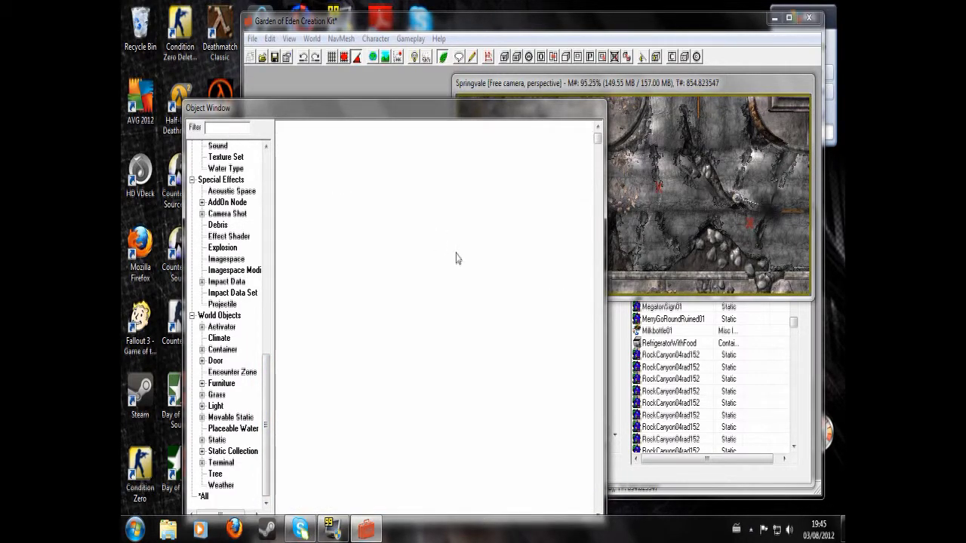
{"action": "left_click", "coordinate": [243, 130]}
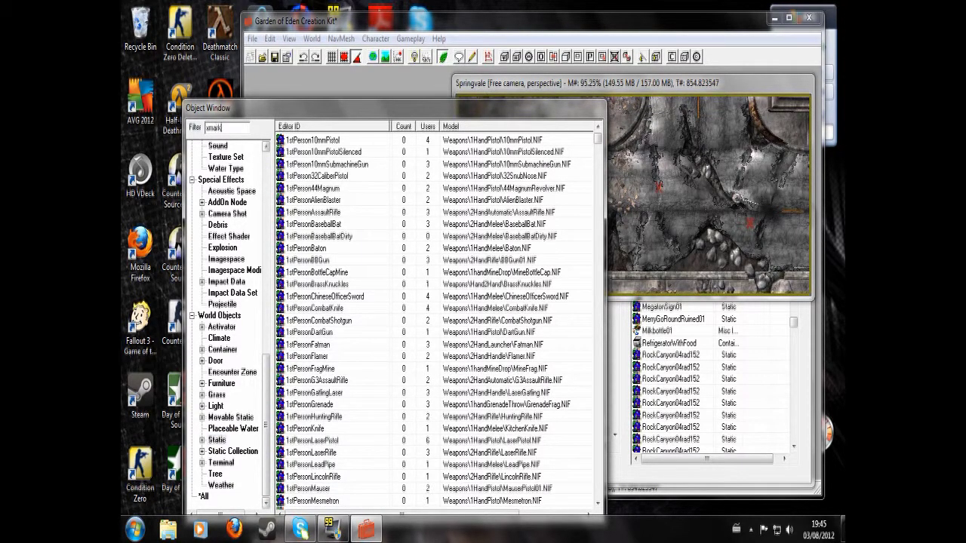
{"action": "type", "text": "xmarker"}
{"action": "left_click", "coordinate": [302, 140]}
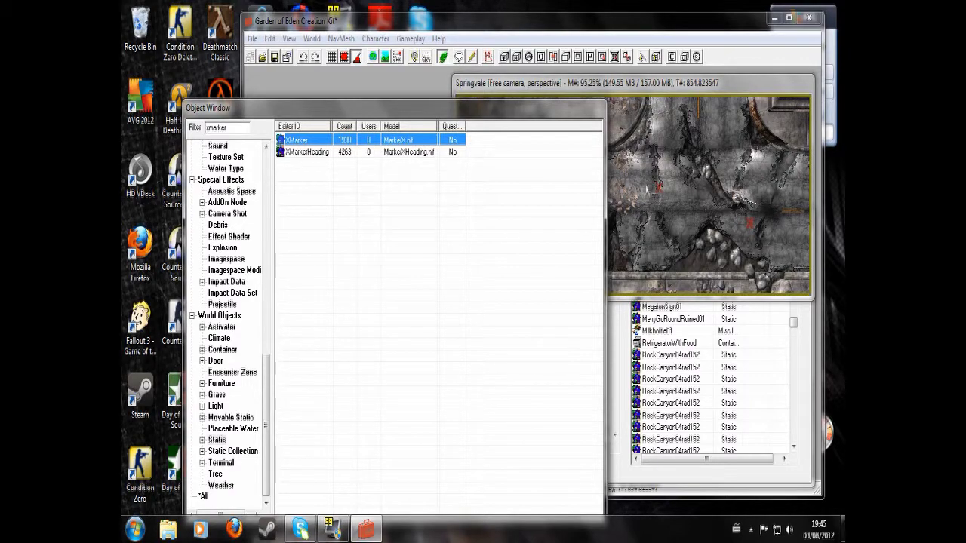
Step: Place an XMarker on the road near the rubble in the bandit house cell and drop it to the ground
{"action": "left_click", "coordinate": [663, 196]}
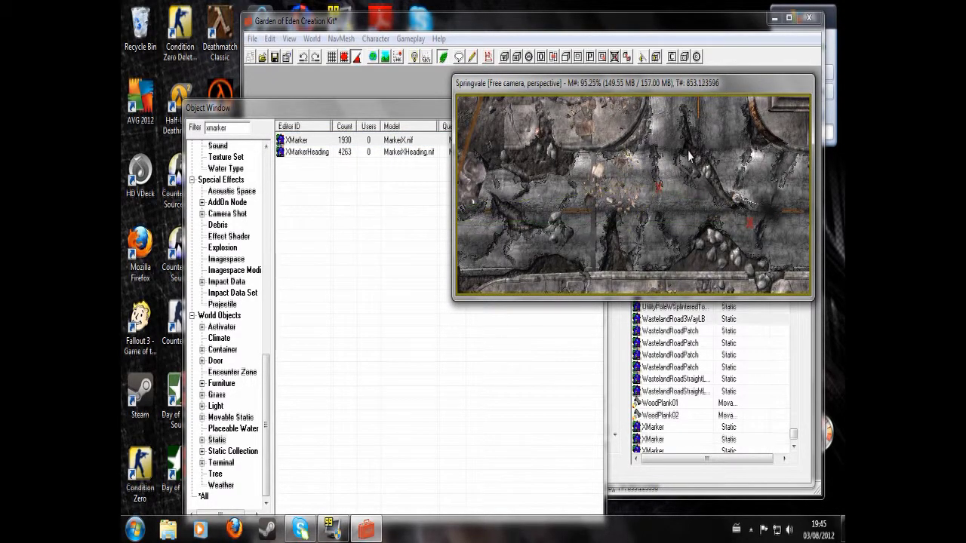
{"action": "mouse_move", "coordinate": [683, 144]}
{"action": "middle_mouse_down"}
{"action": "mouse_move", "coordinate": [644, 229]}
{"action": "mouse_move", "coordinate": [646, 265]}
{"action": "middle_mouse_up"}
{"action": "middle_click_drag", "start_coordinate": [669, 172], "coordinate": [646, 258]}
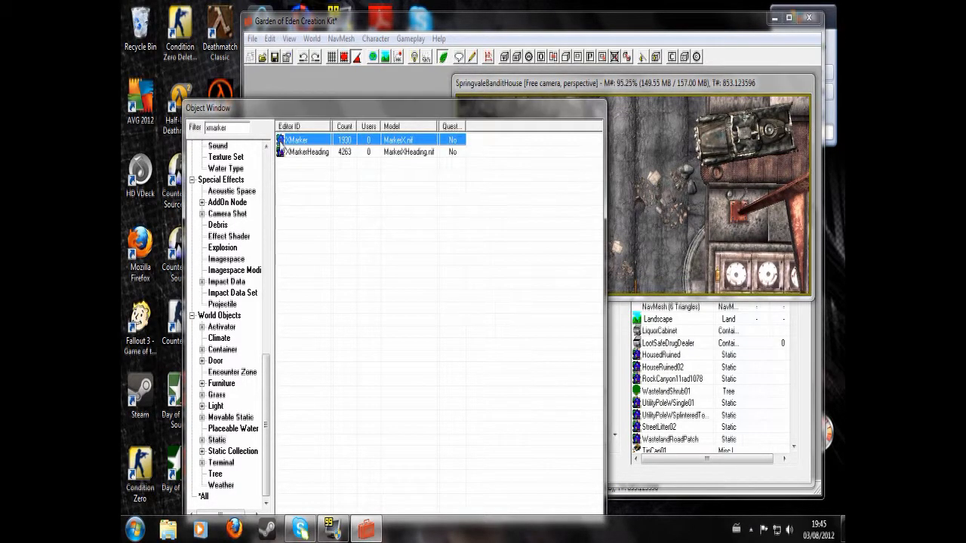
{"action": "left_click", "coordinate": [284, 141]}
{"action": "mouse_move", "coordinate": [281, 143]}
{"action": "left_mouse_down"}
{"action": "mouse_move", "coordinate": [649, 157]}
{"action": "mouse_move", "coordinate": [662, 155]}
{"action": "mouse_move", "coordinate": [672, 127]}
{"action": "left_mouse_up"}
{"action": "key", "text": "f"}
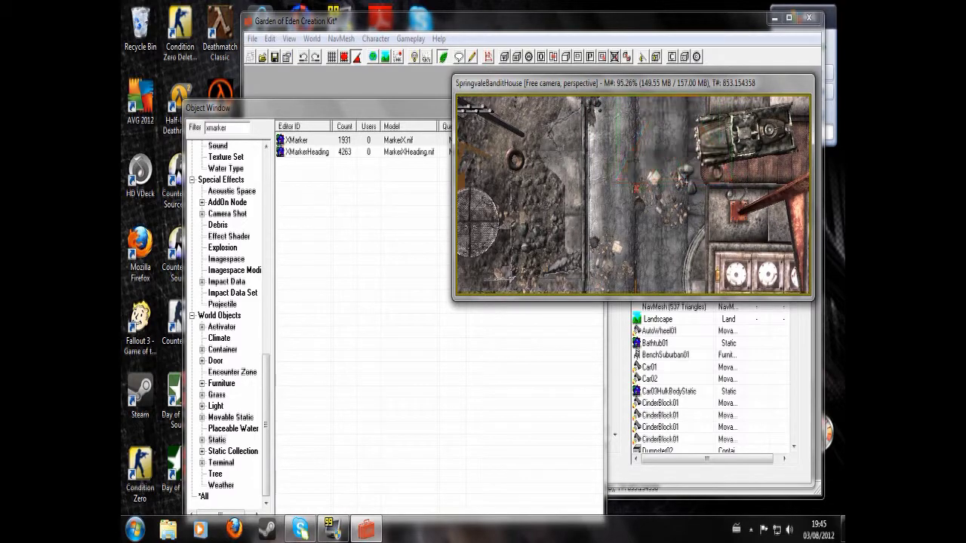
{"action": "scroll", "coordinate": [663, 199], "scroll_direction": "up", "scroll_amount": 3}
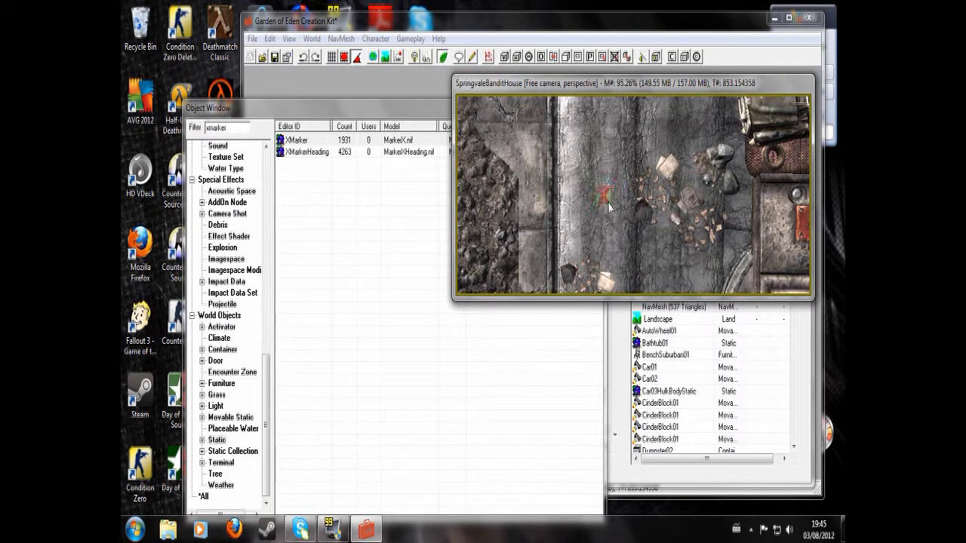
Step: Add a second XMarker, drop it to the ground and move it along the road beyond the first one
{"action": "left_click", "coordinate": [316, 144]}
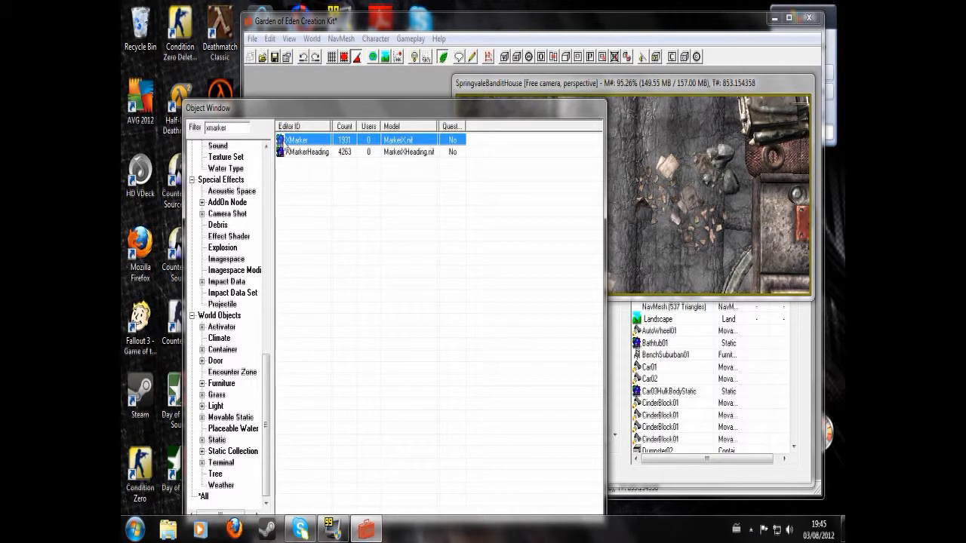
{"action": "mouse_move", "coordinate": [283, 143]}
{"action": "left_mouse_down"}
{"action": "mouse_move", "coordinate": [675, 133]}
{"action": "mouse_move", "coordinate": [685, 123]}
{"action": "left_mouse_up"}
{"action": "key", "text": "f"}
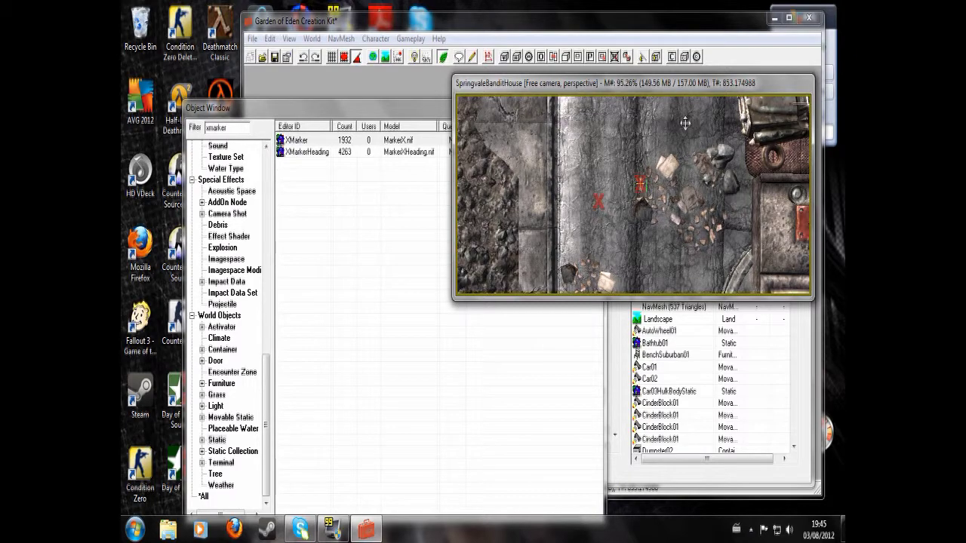
{"action": "left_click_drag", "start_coordinate": [625, 148], "coordinate": [596, 112]}
Step: Add a third XMarker, drop it to the ground and position it beside the rubble near the wrecked car
{"action": "left_click", "coordinate": [310, 141]}
{"action": "left_click", "coordinate": [280, 141]}
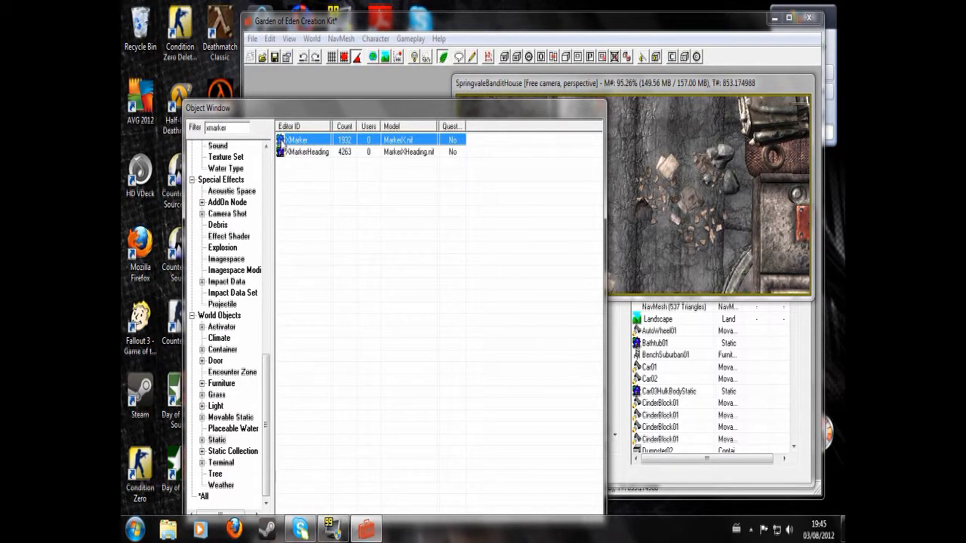
{"action": "left_click_drag", "start_coordinate": [282, 141], "coordinate": [692, 167]}
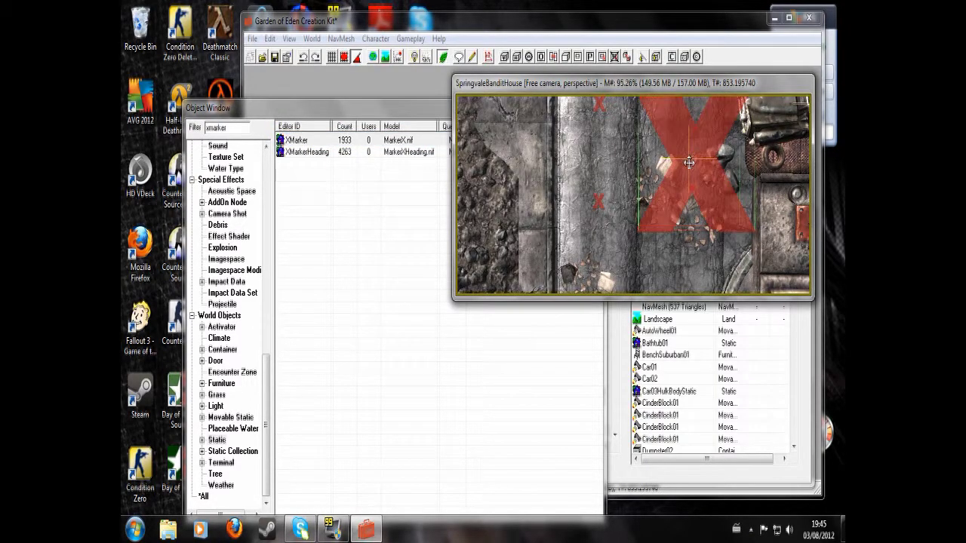
{"action": "key", "text": "f"}
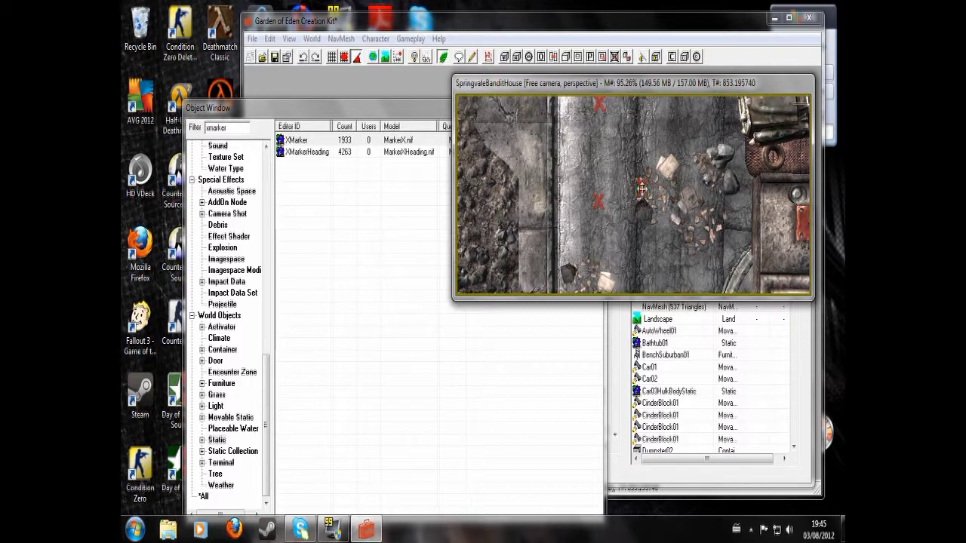
{"action": "left_click", "coordinate": [662, 210]}
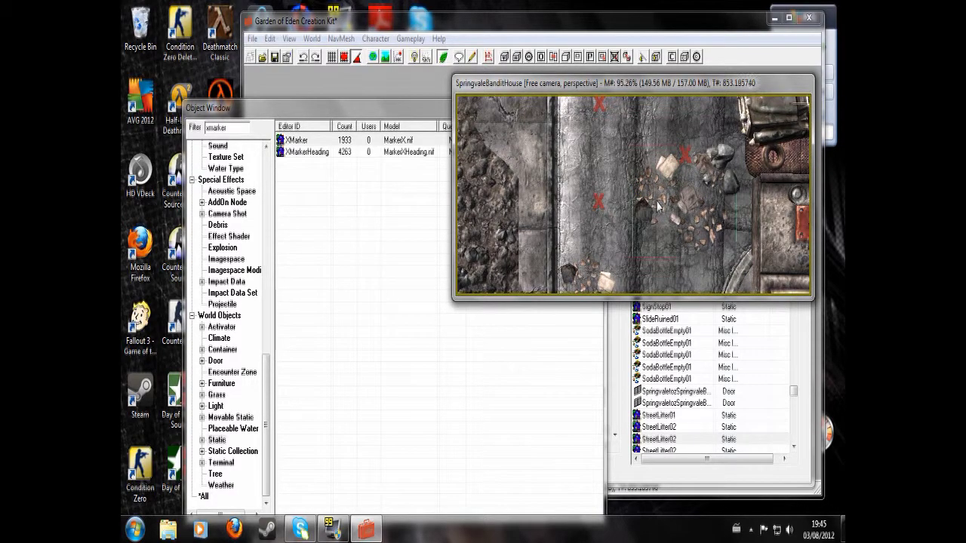
Step: Set the reference editor ID of the first marker to mymarker1ref and of the second marker to mymarker2reg
{"action": "left_click", "coordinate": [612, 198]}
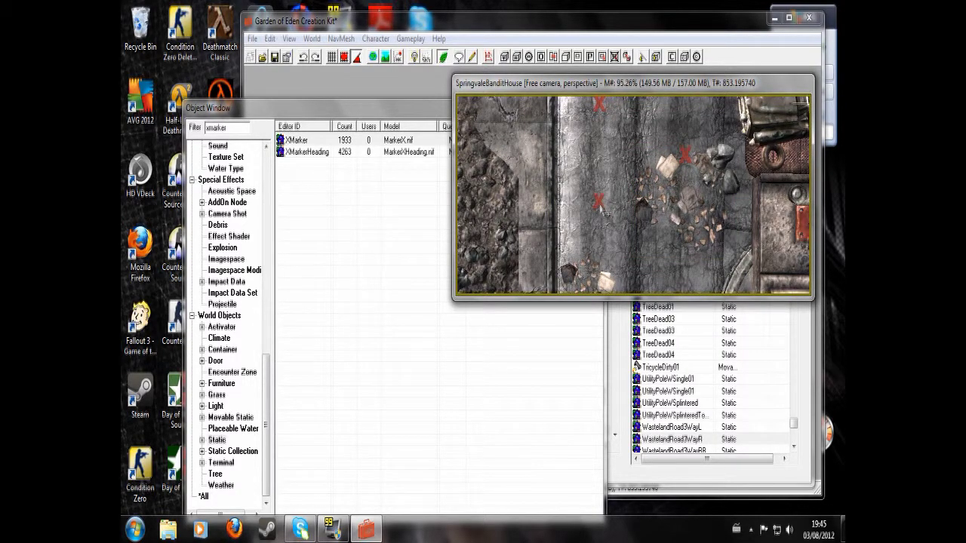
{"action": "left_click", "coordinate": [598, 205]}
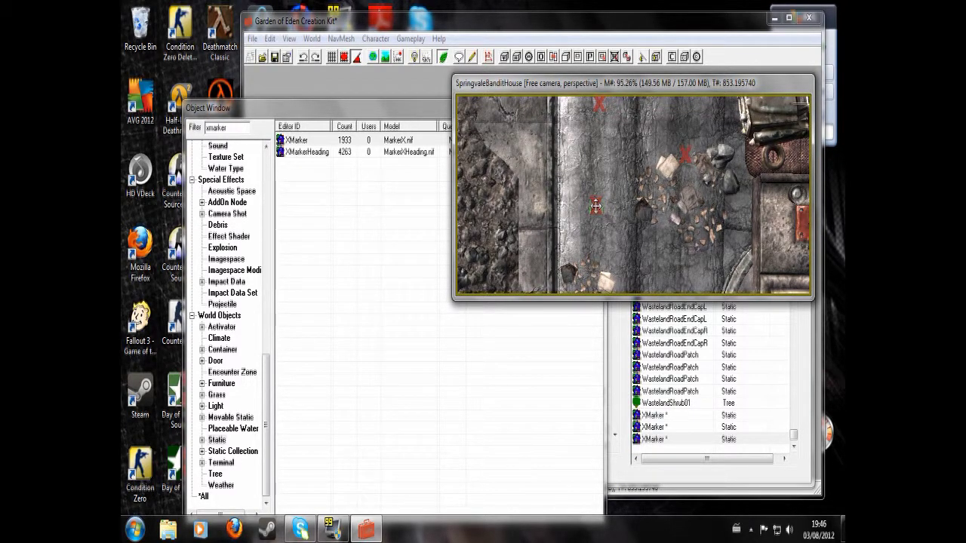
{"action": "double_click", "coordinate": [596, 210]}
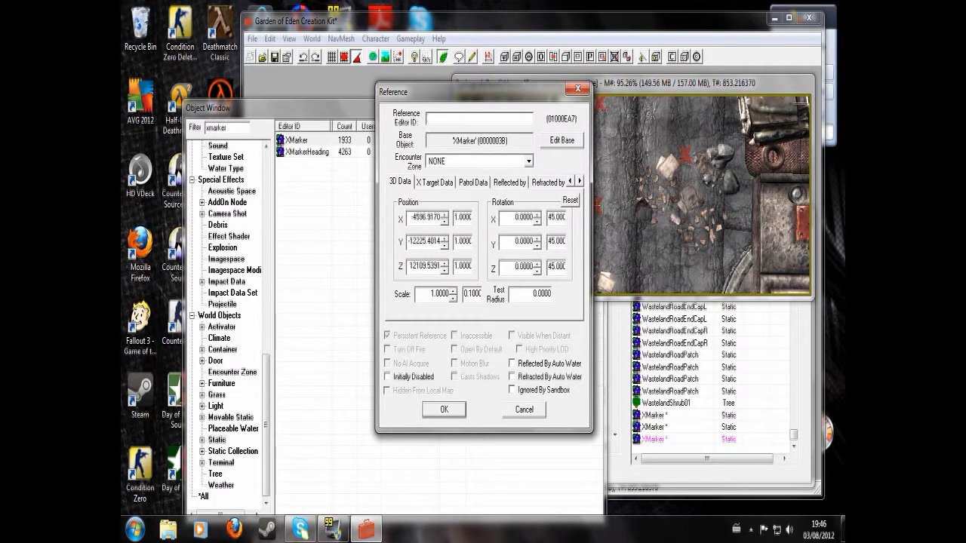
{"action": "type", "text": "mymarker1ref"}
{"action": "left_click", "coordinate": [449, 409]}
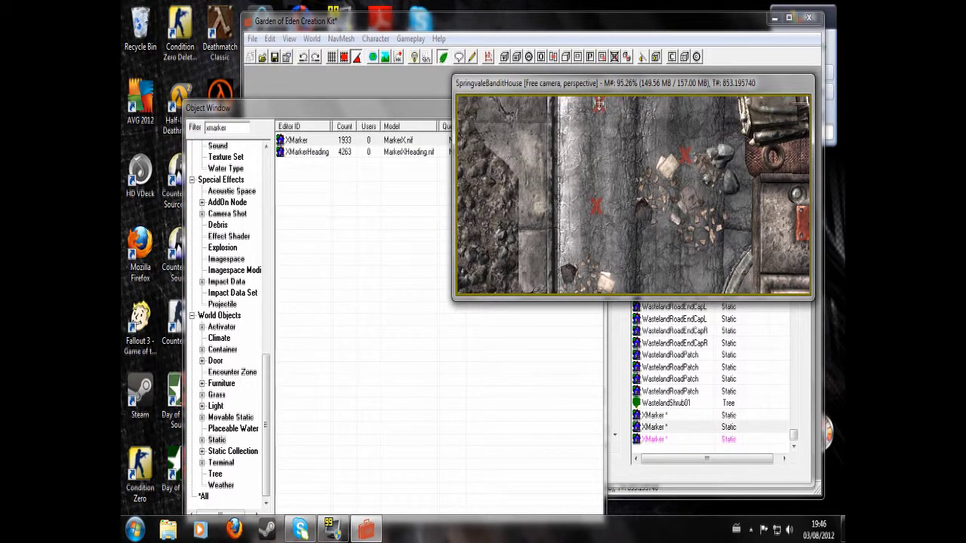
{"action": "double_click", "coordinate": [604, 113]}
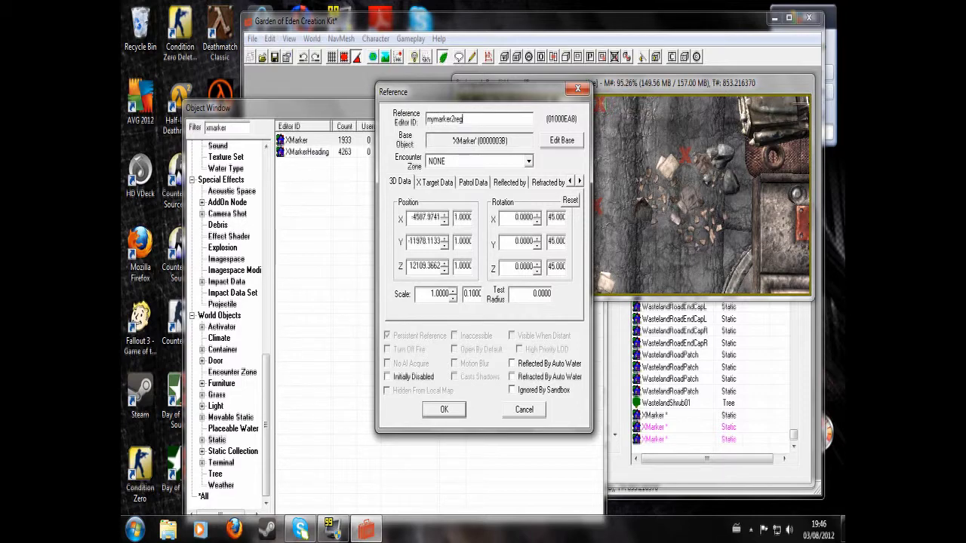
{"action": "key", "text": "Return"}
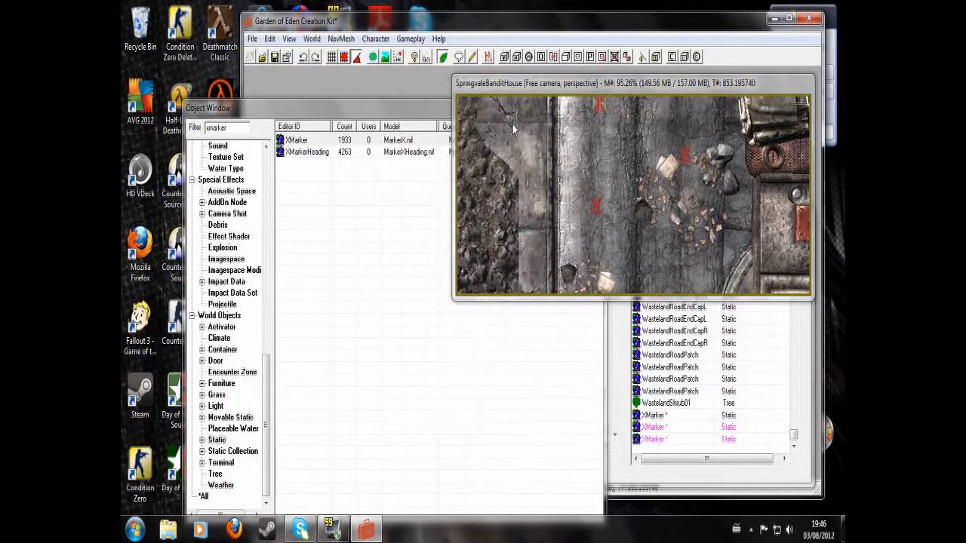
Step: Enter mymarker1ref as the reference editor ID of the marker beside the rubble
{"action": "double_click", "coordinate": [685, 157]}
{"action": "type", "text": "my"}
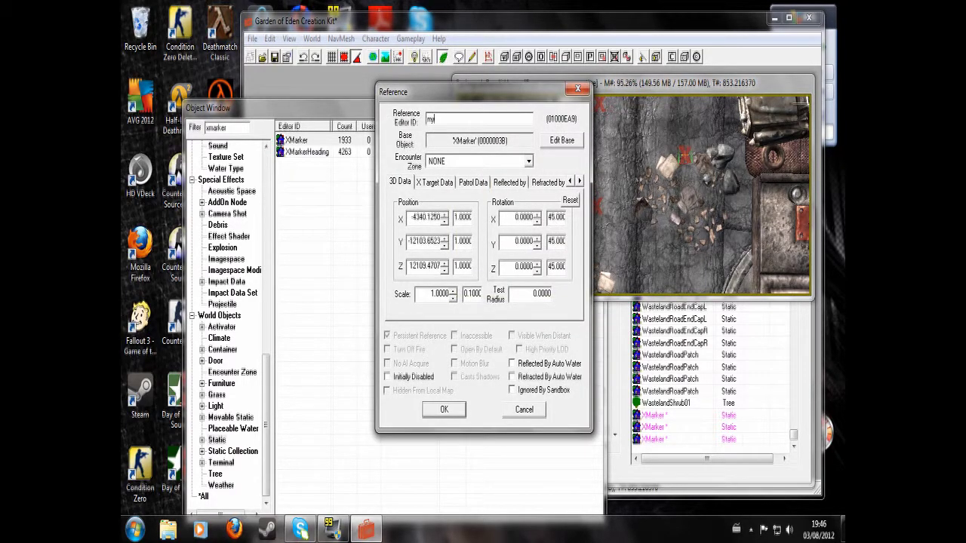
{"action": "type", "text": "marker1ref"}
{"action": "left_click", "coordinate": [444, 409]}
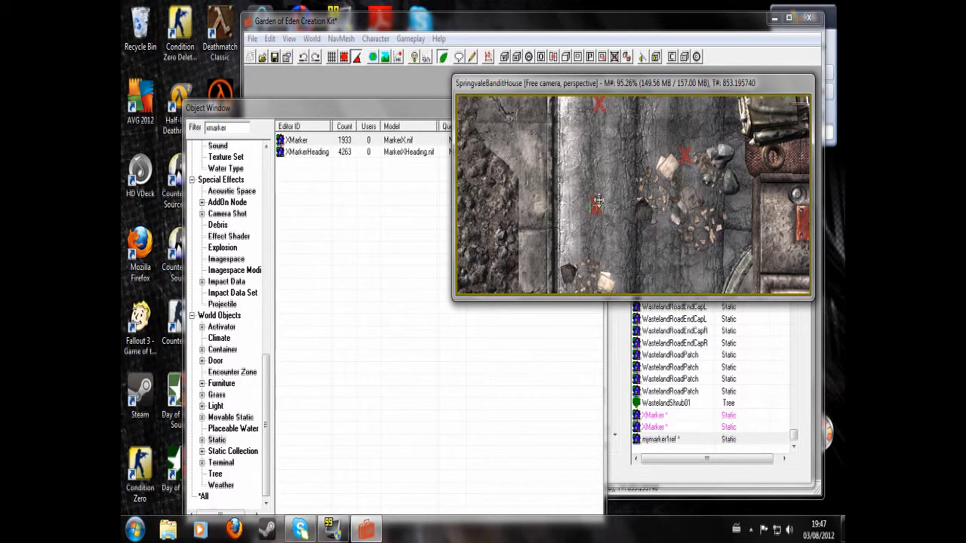
Step: Open the linked reference settings of the marker mymarker2ref
{"action": "left_click", "coordinate": [599, 105]}
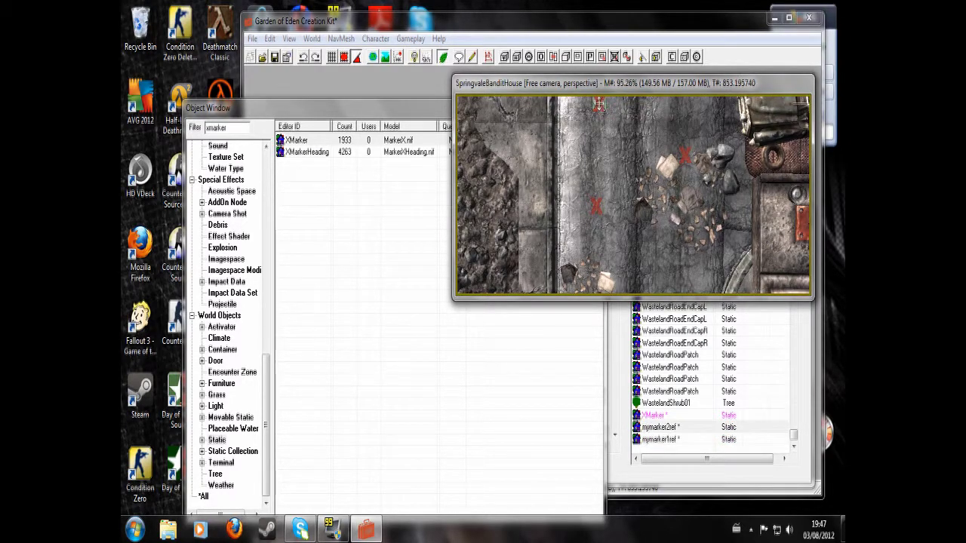
{"action": "double_click", "coordinate": [599, 105]}
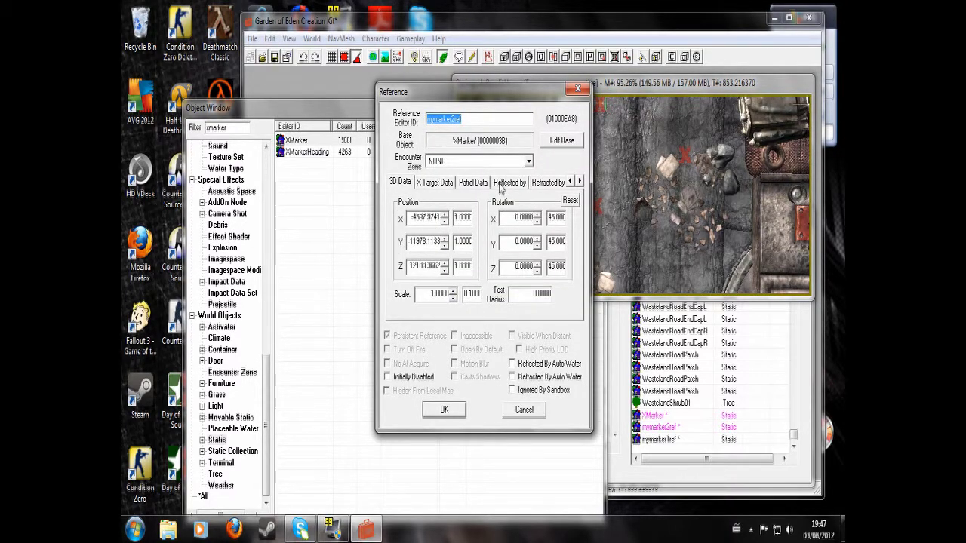
{"action": "left_click", "coordinate": [580, 181]}
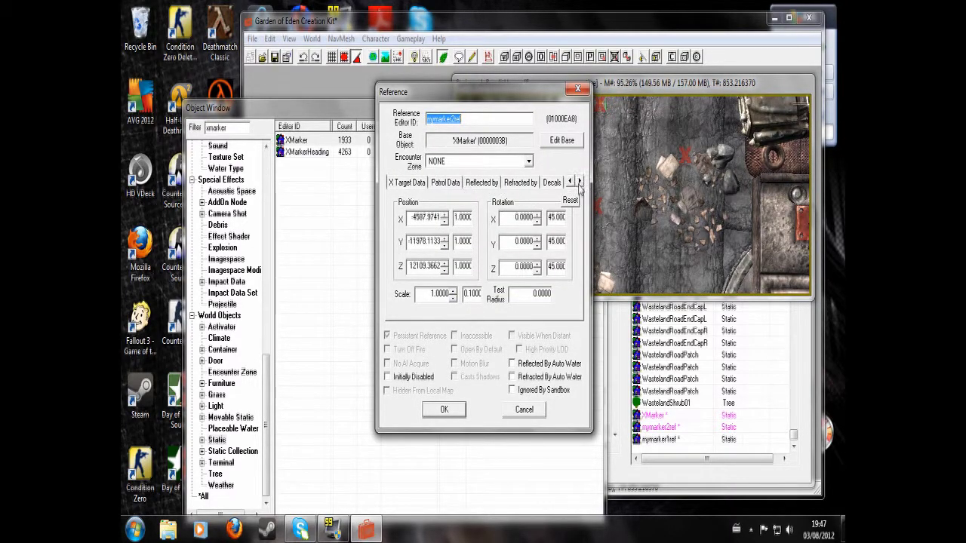
{"action": "left_click", "coordinate": [580, 182]}
{"action": "left_click", "coordinate": [530, 185]}
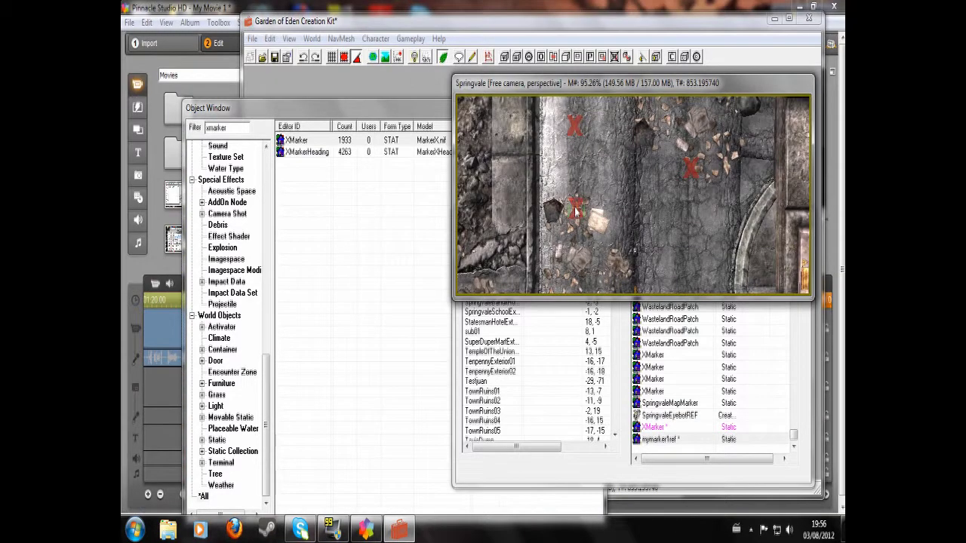
Step: Shift mymarker1ref slightly on the road and set Mymarker2ref as its linked reference, picking it in the render window
{"action": "left_click_drag", "start_coordinate": [576, 207], "coordinate": [575, 212]}
{"action": "double_click", "coordinate": [575, 219]}
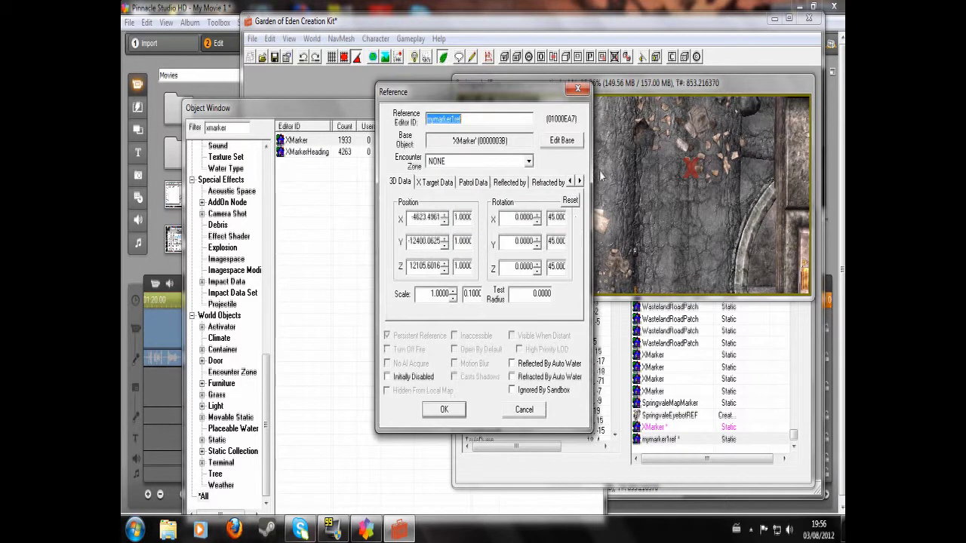
{"action": "left_click", "coordinate": [580, 181]}
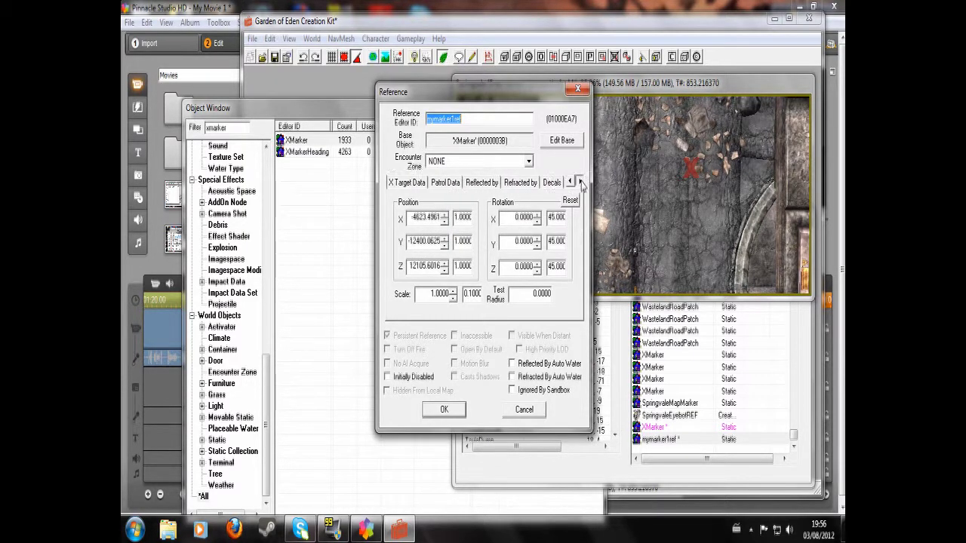
{"action": "left_click", "coordinate": [580, 181]}
{"action": "left_click", "coordinate": [580, 181]}
{"action": "left_click", "coordinate": [503, 183]}
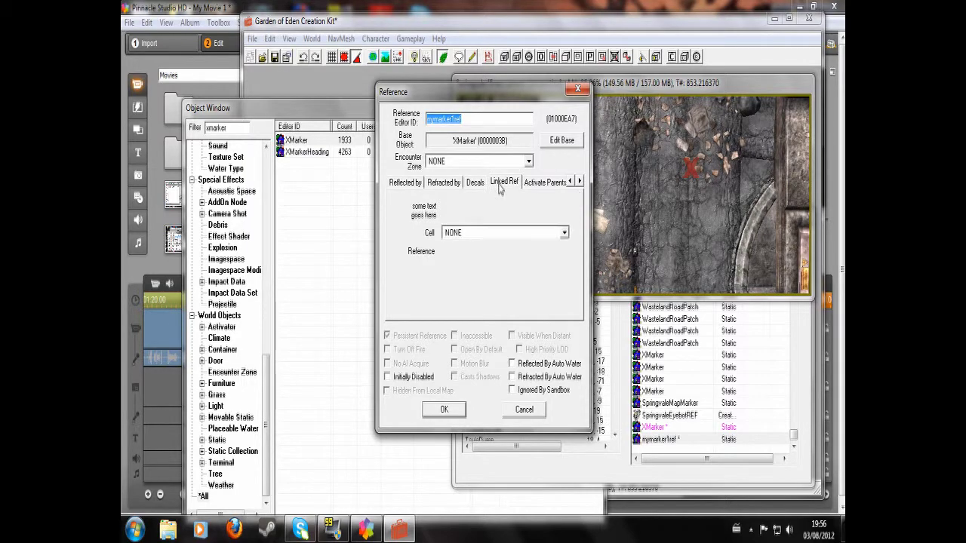
{"action": "left_click", "coordinate": [465, 214]}
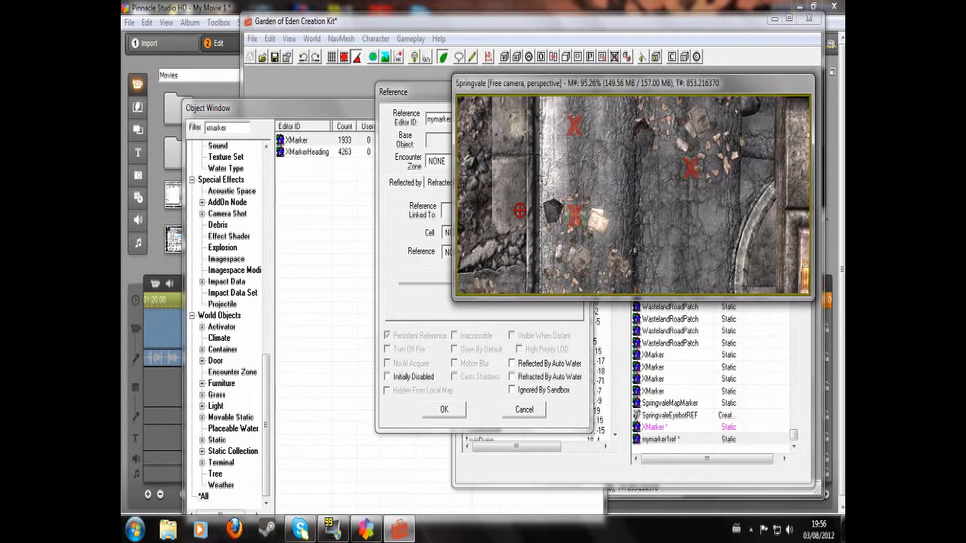
{"action": "left_click", "coordinate": [574, 124]}
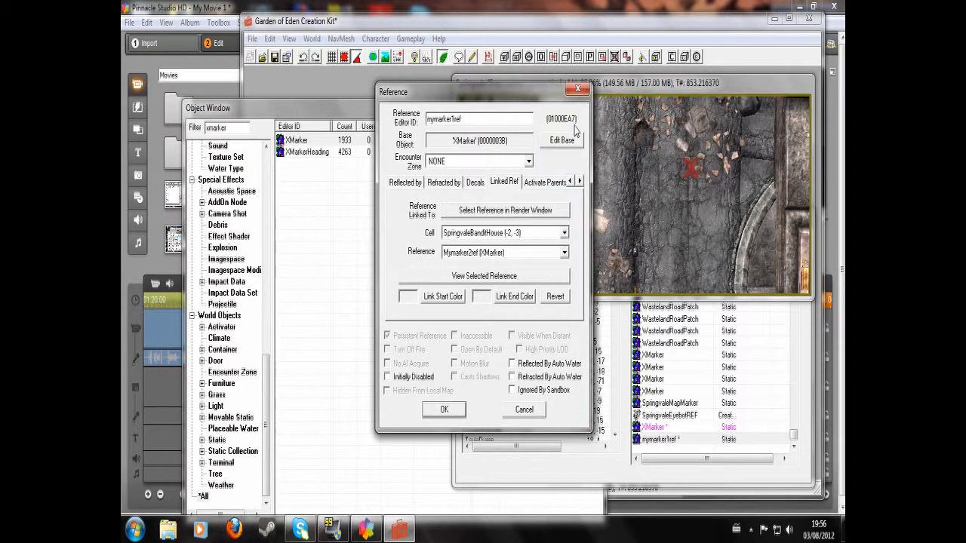
{"action": "left_click", "coordinate": [445, 409]}
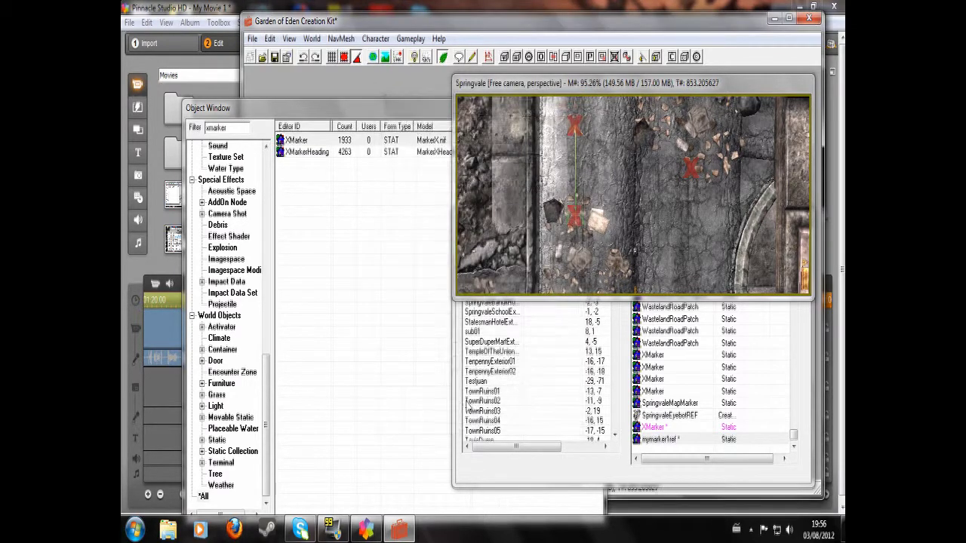
Step: Set mymarker3ref, the marker beside the rubble, as the linked reference of Mymarker2ref
{"action": "left_click", "coordinate": [575, 128]}
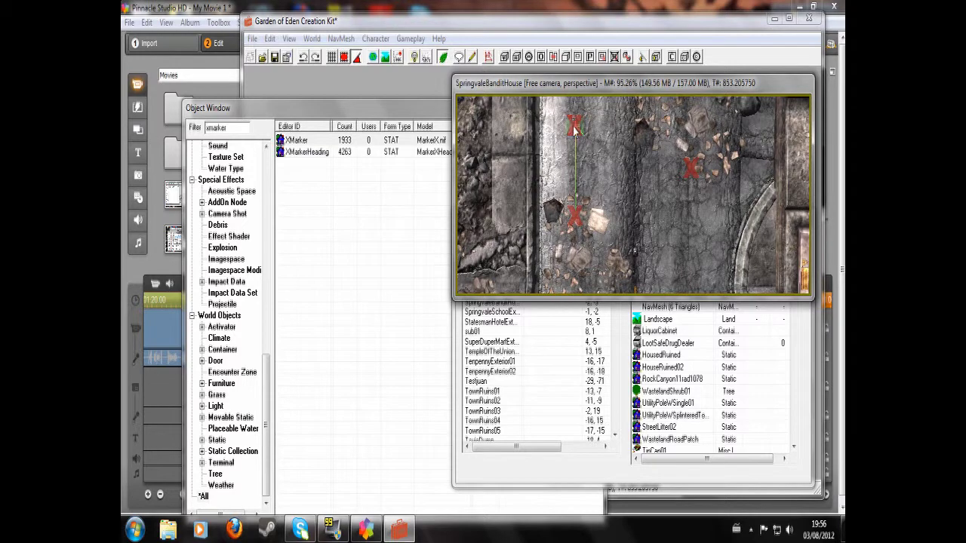
{"action": "double_click", "coordinate": [574, 129]}
{"action": "left_click", "coordinate": [440, 106]}
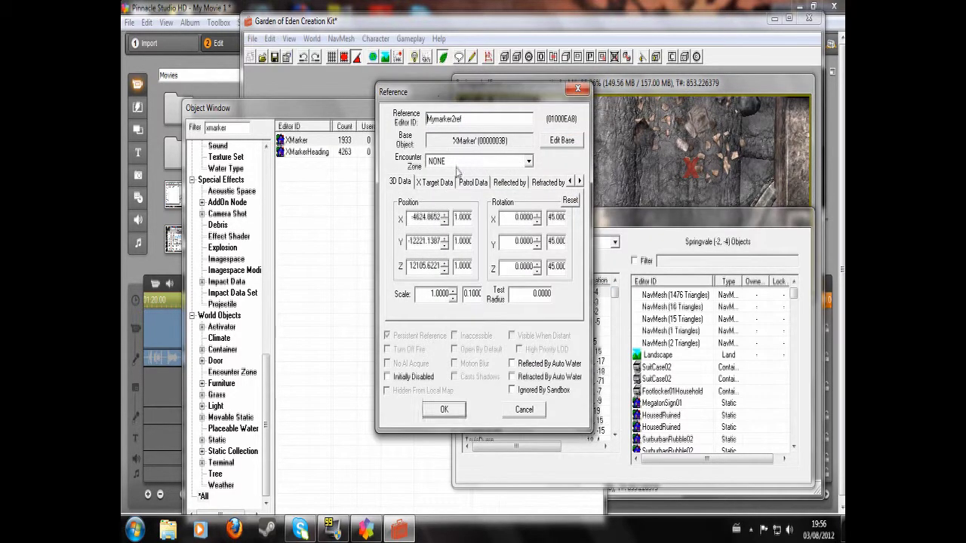
{"action": "left_click", "coordinate": [579, 181]}
{"action": "left_click", "coordinate": [579, 181]}
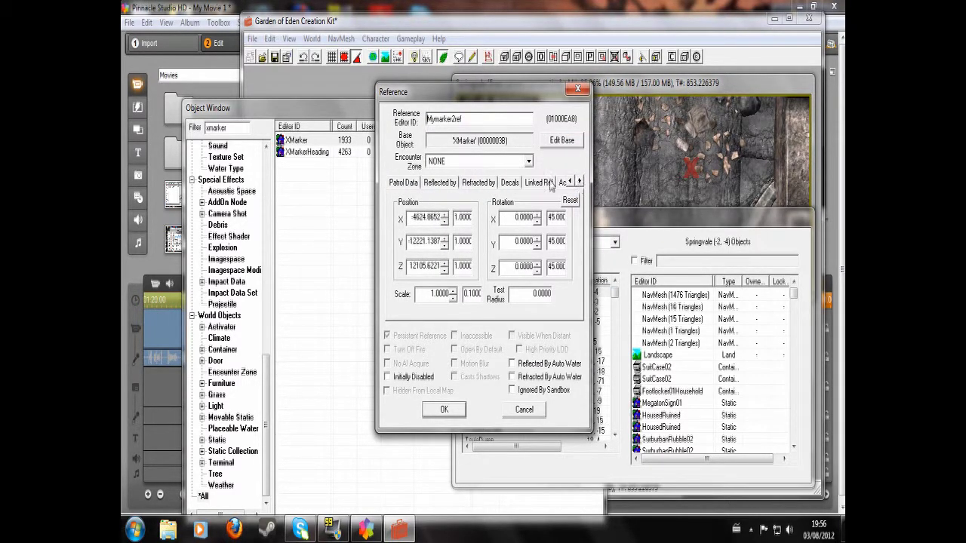
{"action": "left_click", "coordinate": [545, 183]}
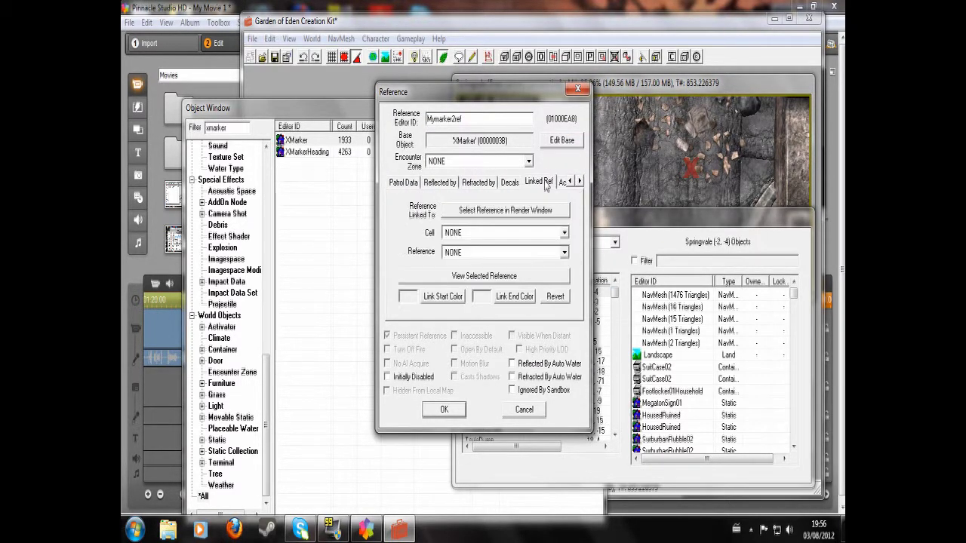
{"action": "left_click", "coordinate": [483, 212]}
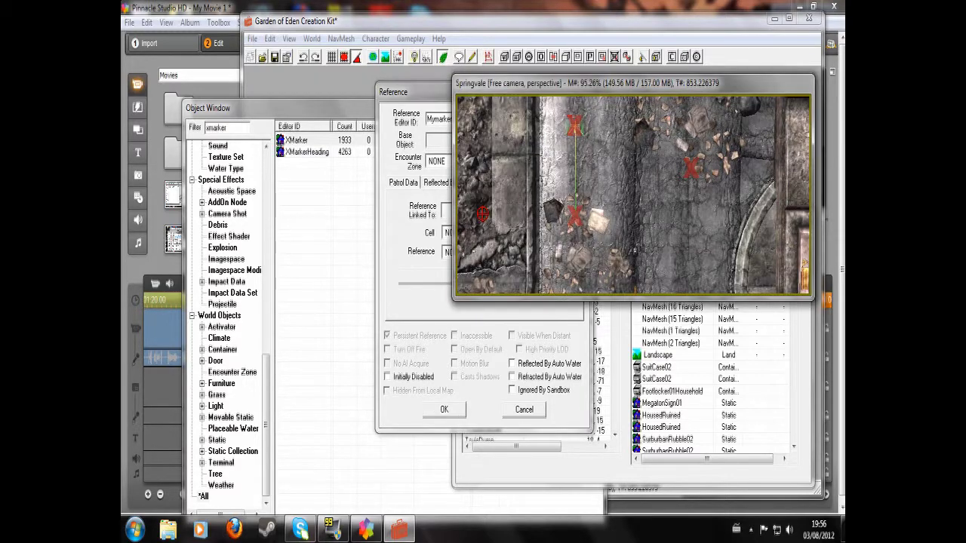
{"action": "left_click", "coordinate": [691, 166]}
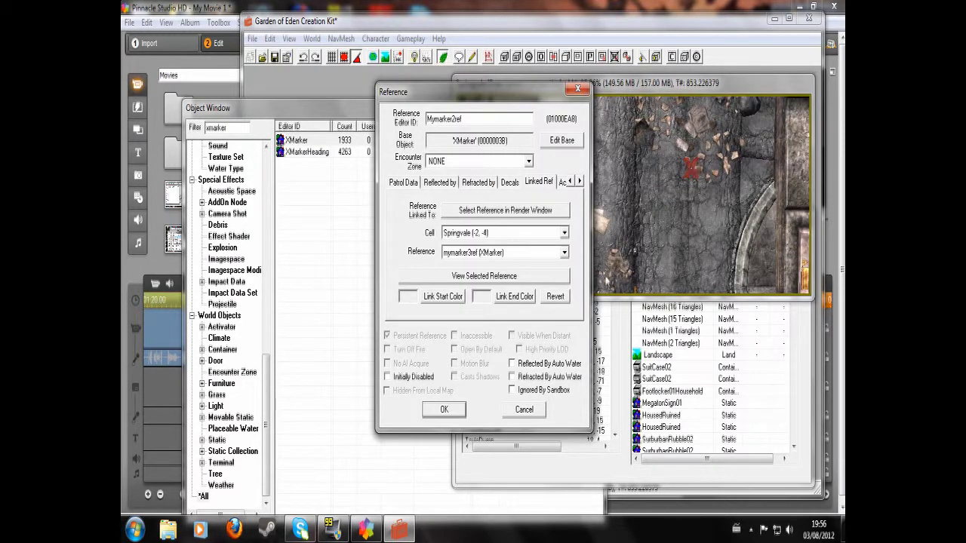
{"action": "left_click", "coordinate": [444, 409]}
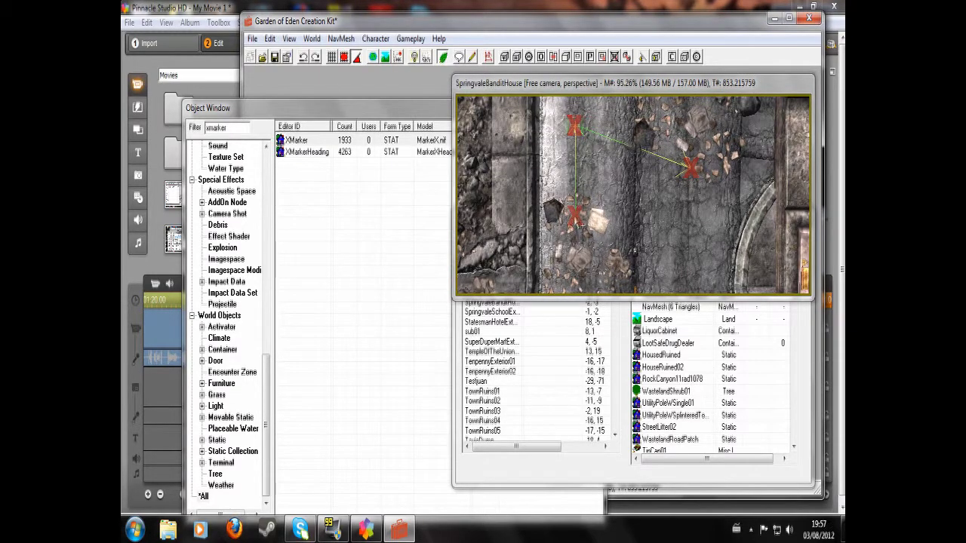
Step: Link mymarker3ref back to mymarker1ref to close the loop, and move mymarker1ref farther along the road away from Mymarker2ref
{"action": "left_click", "coordinate": [576, 218]}
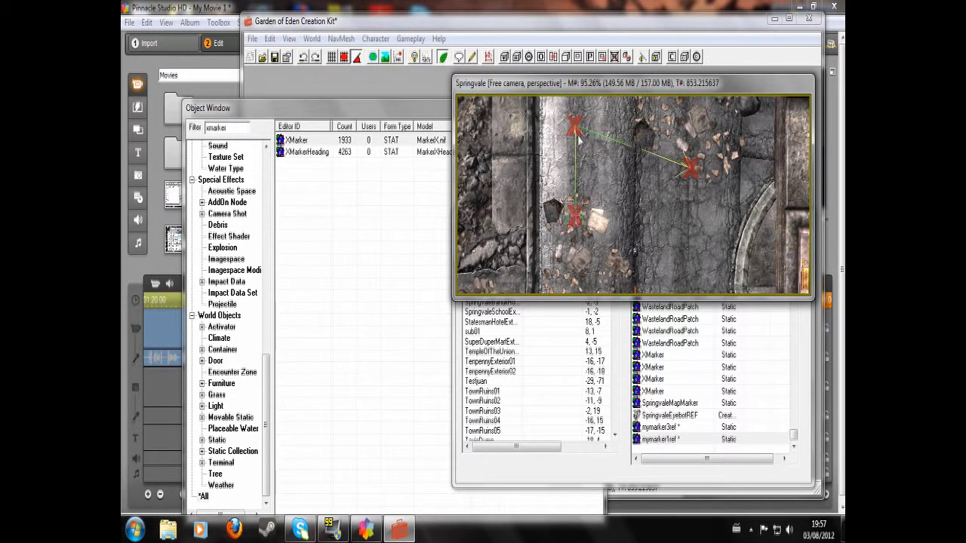
{"action": "left_click", "coordinate": [690, 167]}
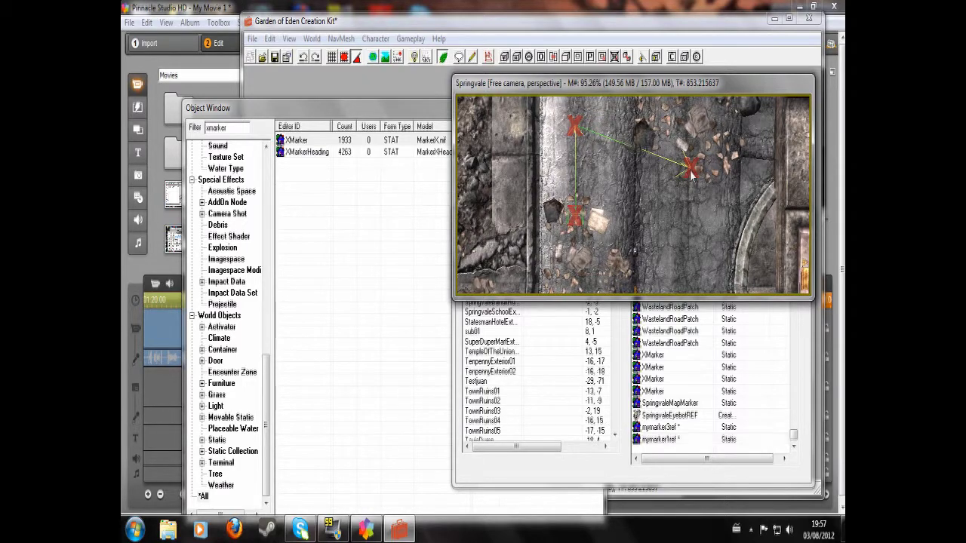
{"action": "double_click", "coordinate": [691, 166]}
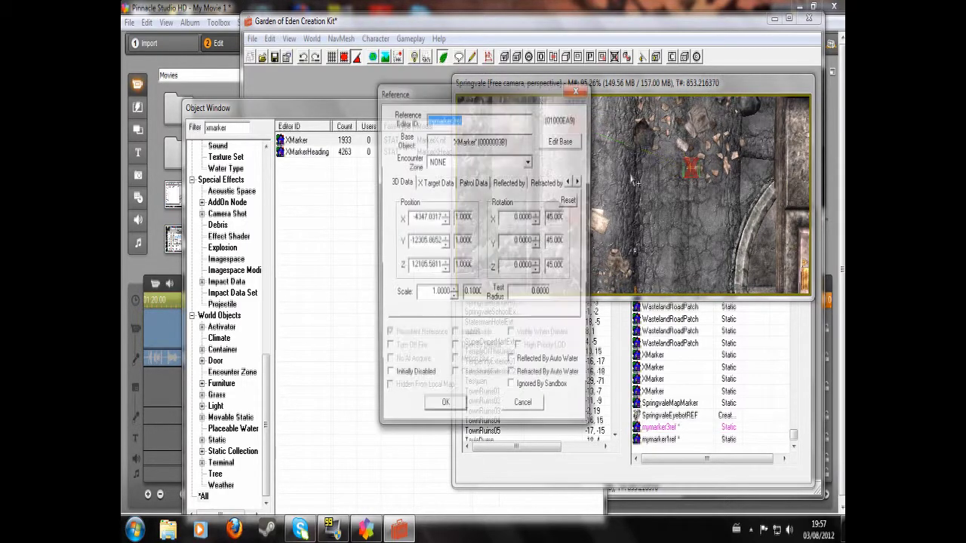
{"action": "left_click", "coordinate": [580, 181]}
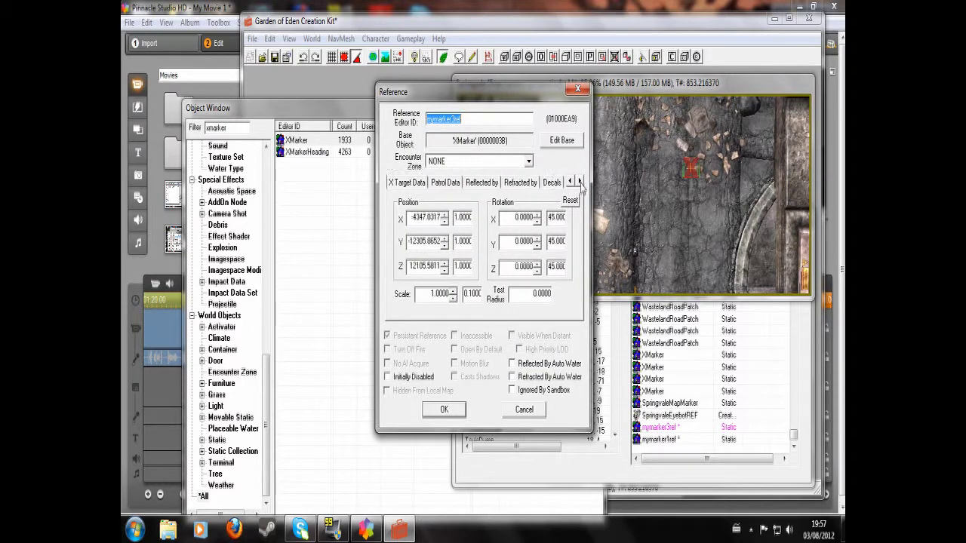
{"action": "left_click", "coordinate": [580, 181]}
{"action": "left_click", "coordinate": [546, 185]}
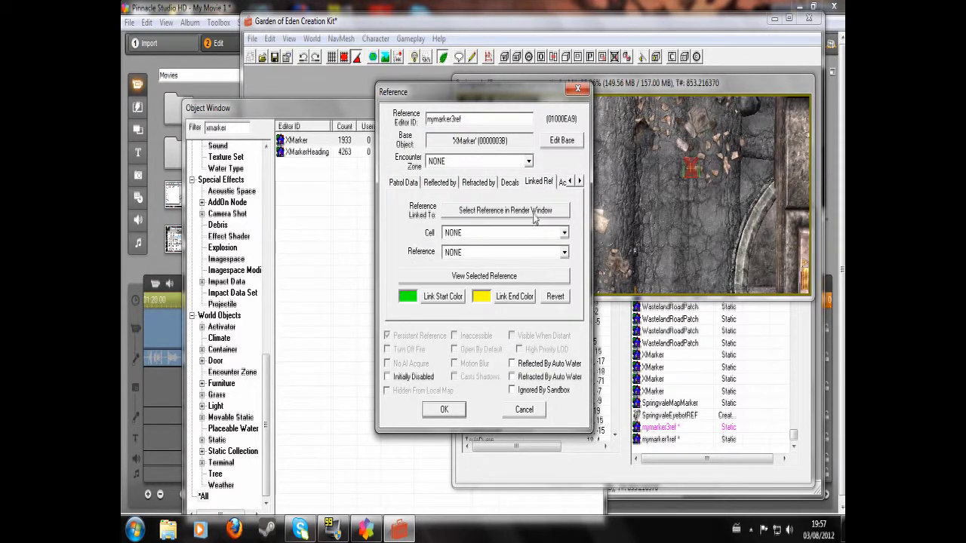
{"action": "left_click", "coordinate": [538, 212]}
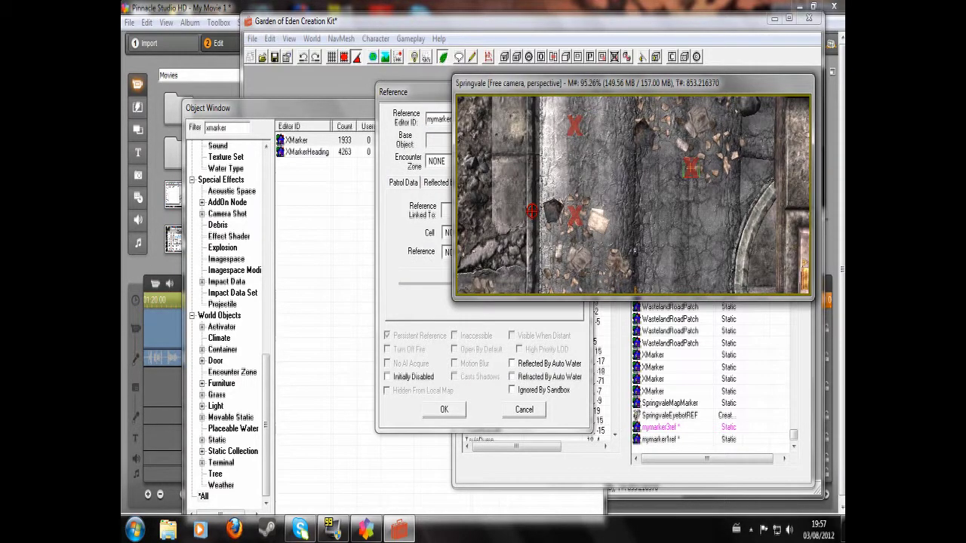
{"action": "left_click", "coordinate": [576, 217]}
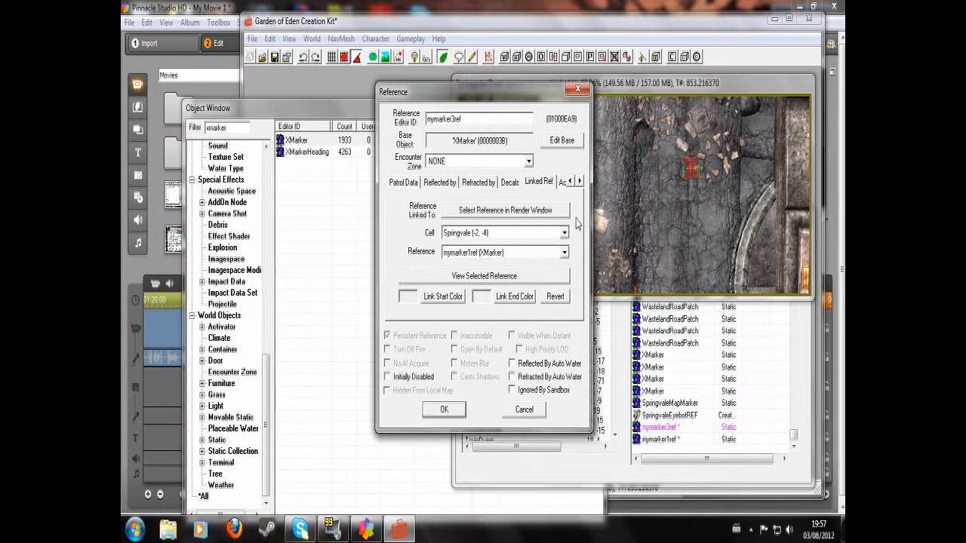
{"action": "left_click", "coordinate": [455, 413]}
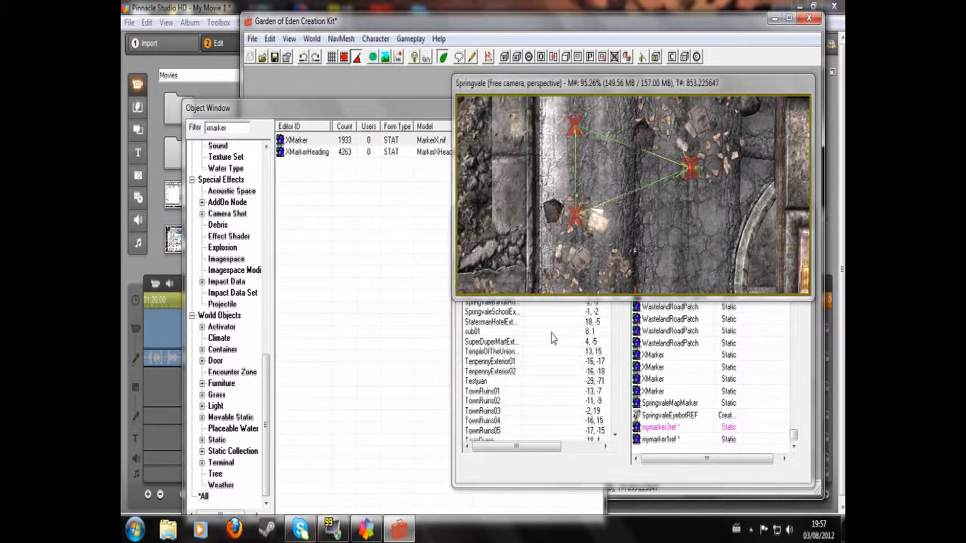
{"action": "left_click_drag", "start_coordinate": [575, 217], "coordinate": [574, 249]}
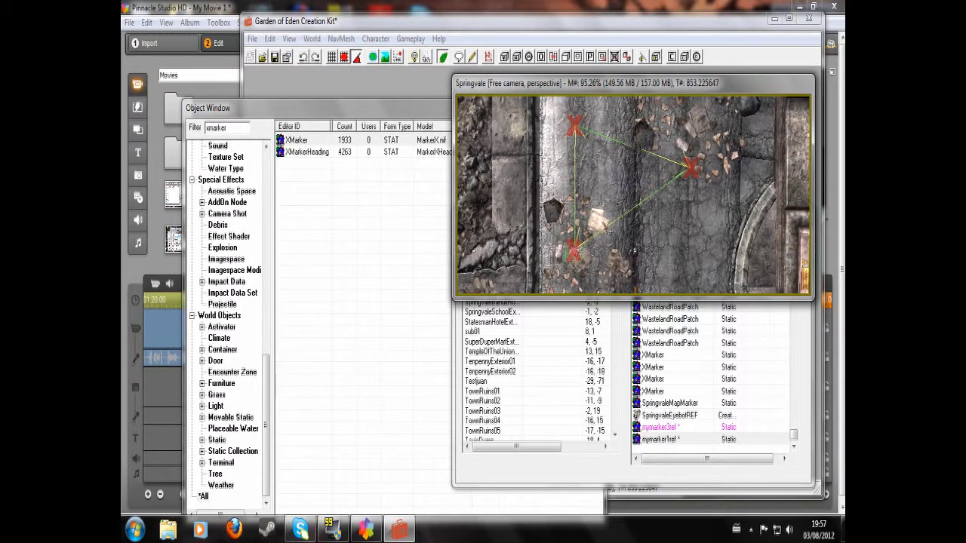
Step: Clear the xmarker filter, list the NPC actors and open mynpc for editing
{"action": "left_click_drag", "start_coordinate": [266, 378], "coordinate": [274, 168]}
{"action": "left_click", "coordinate": [215, 326]}
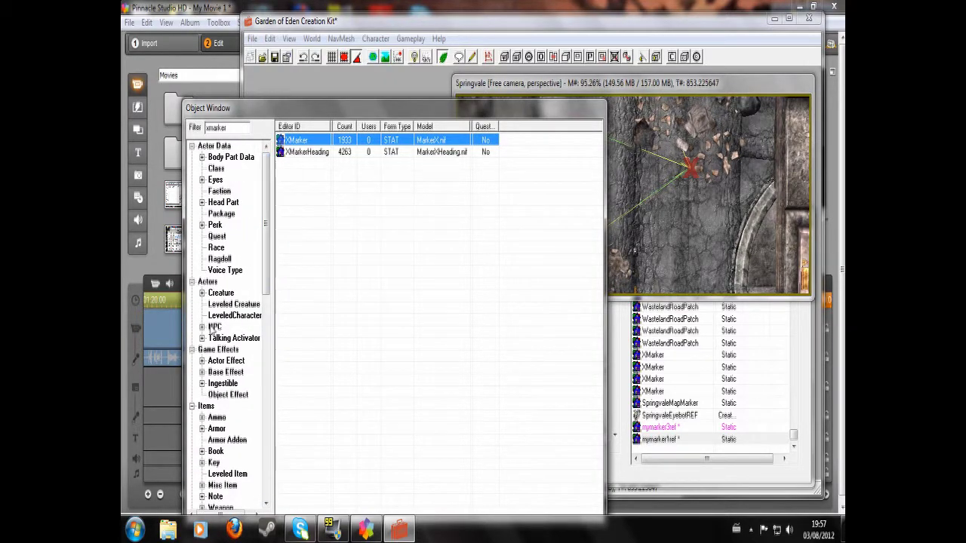
{"action": "left_click_drag", "start_coordinate": [229, 129], "coordinate": [174, 139]}
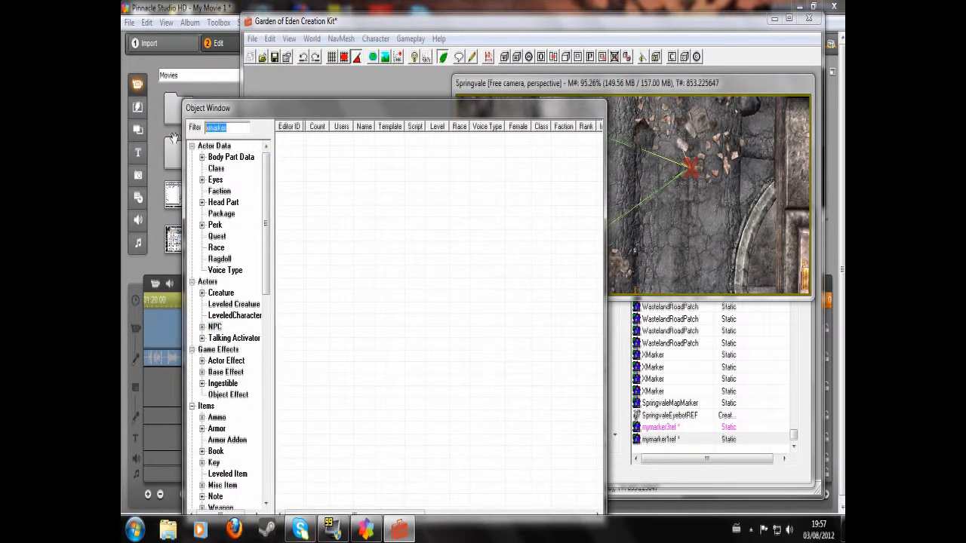
{"action": "key", "text": "BackSpace"}
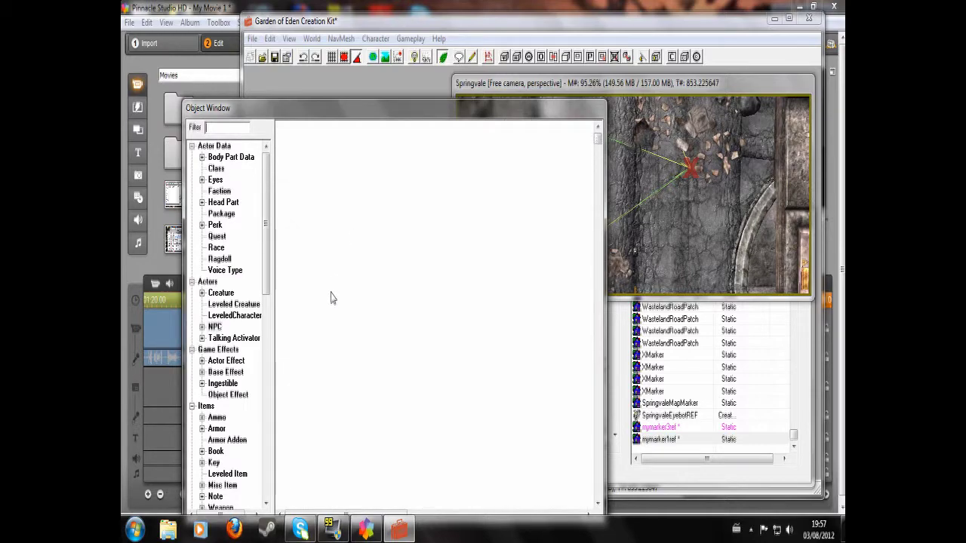
{"action": "left_click", "coordinate": [311, 308]}
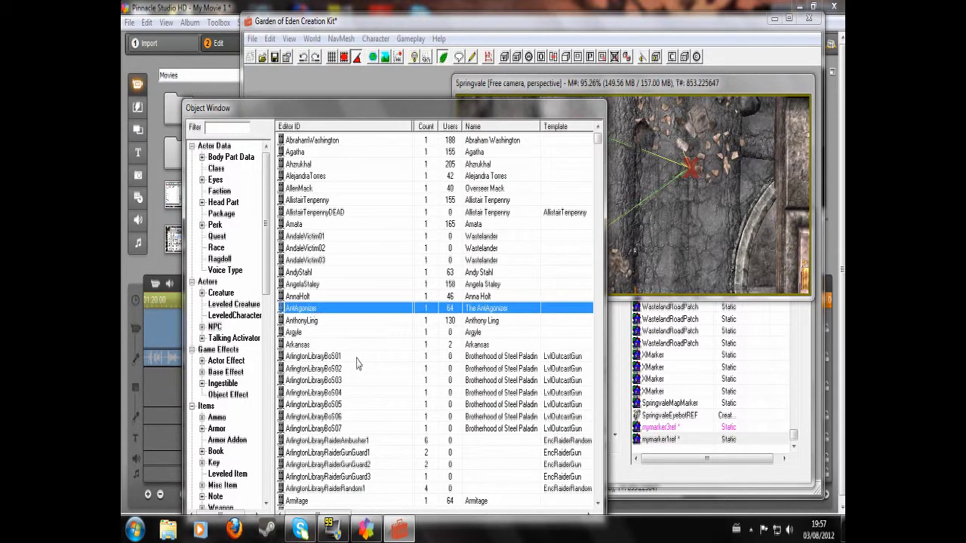
{"action": "type", "text": "mynpc"}
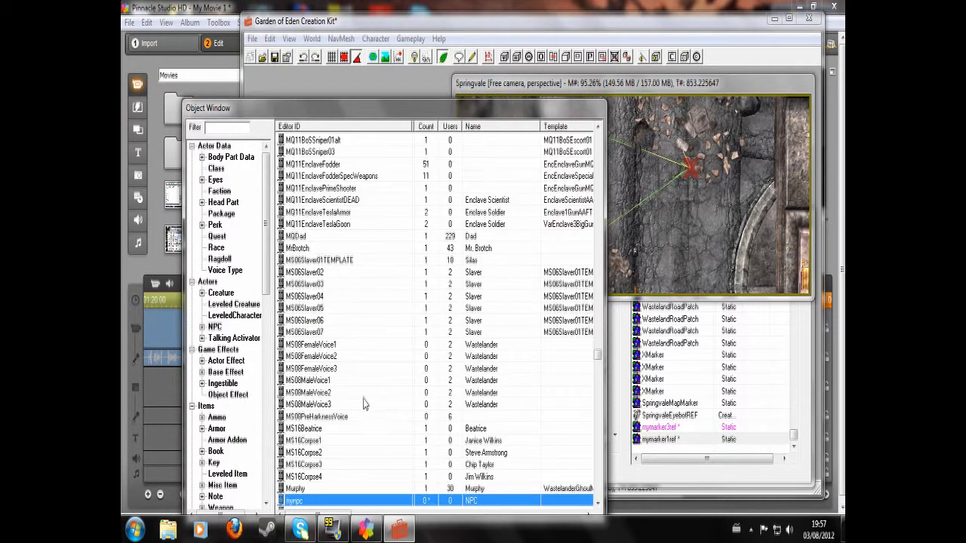
{"action": "double_click", "coordinate": [293, 502]}
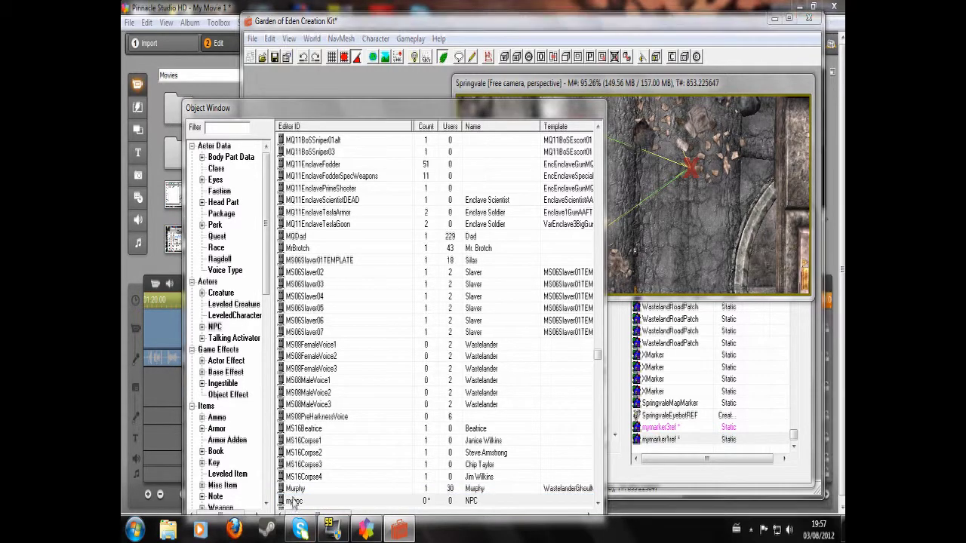
Step: Add a new AI package to mynpc with the ID mypatrolpackage and the package type Patrol
{"action": "left_click", "coordinate": [497, 107]}
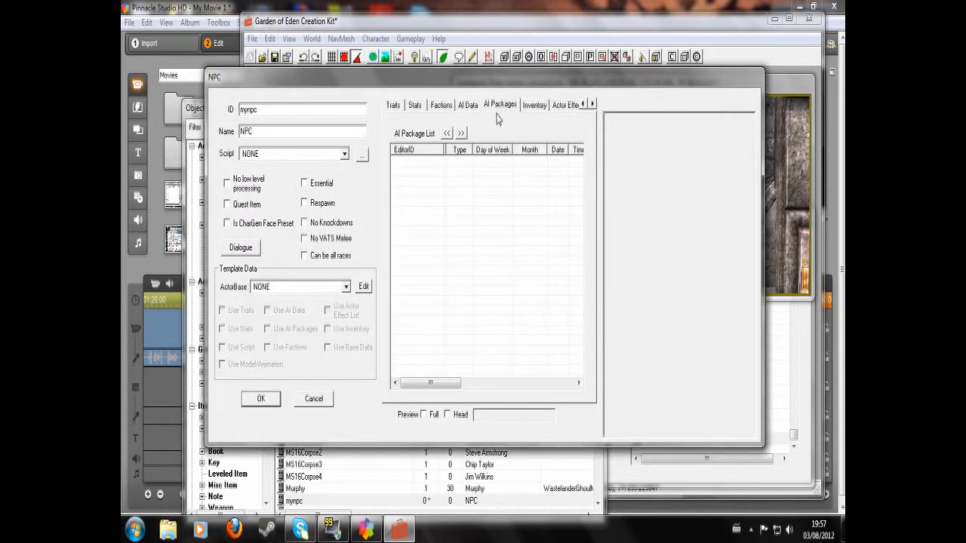
{"action": "right_click", "coordinate": [426, 176]}
{"action": "left_click", "coordinate": [447, 184]}
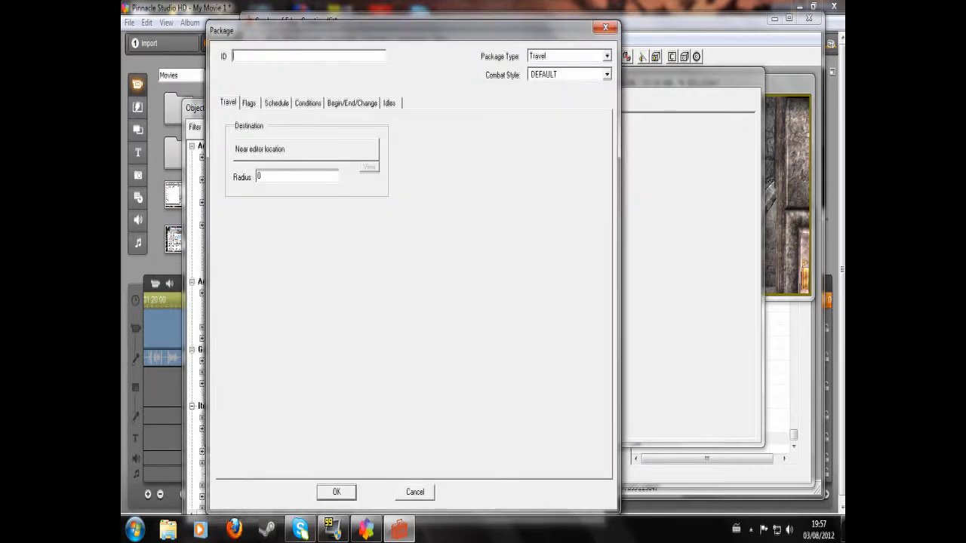
{"action": "type", "text": "mypatrolpackage"}
{"action": "left_click", "coordinate": [607, 57]}
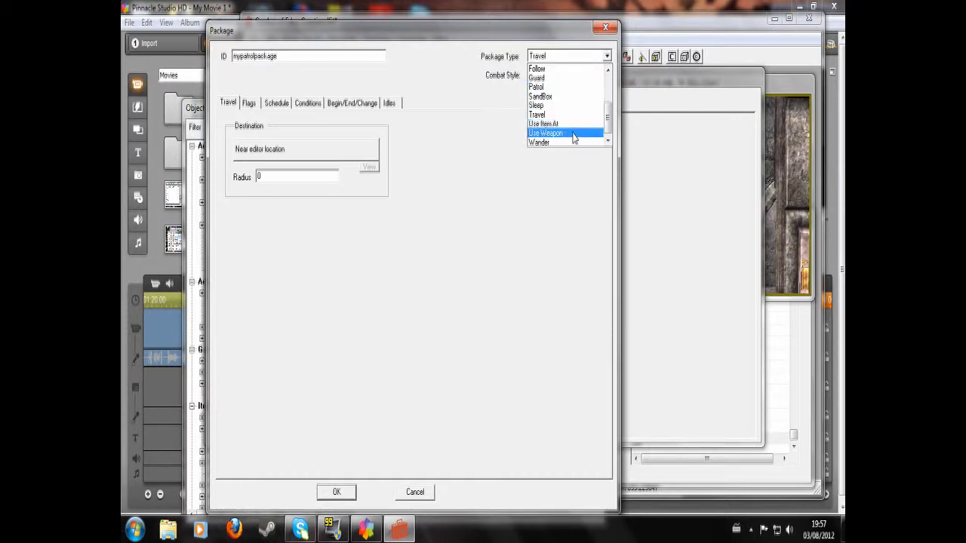
{"action": "left_click", "coordinate": [566, 86]}
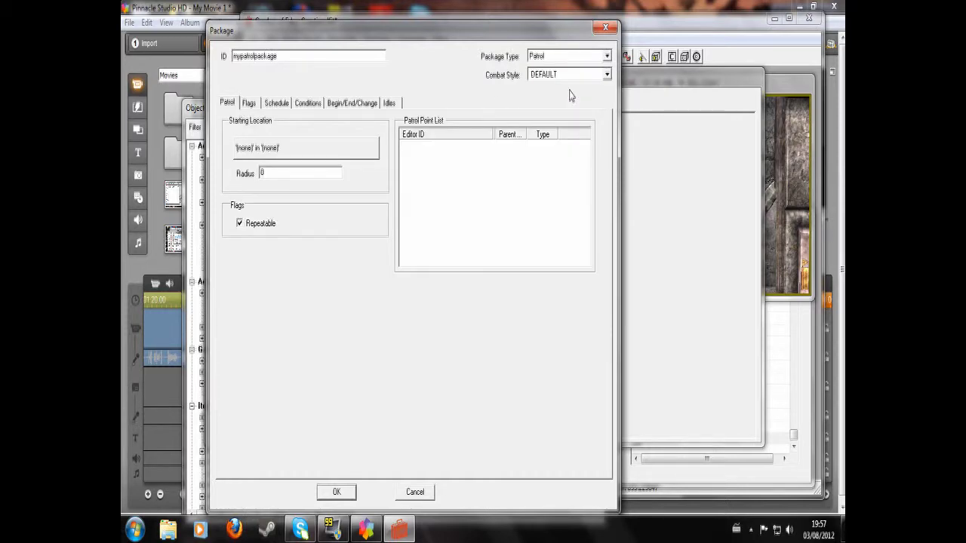
Step: Set the patrol package's starting location to Linked Reference, then accept the package and the NPC's changes
{"action": "left_click", "coordinate": [269, 149]}
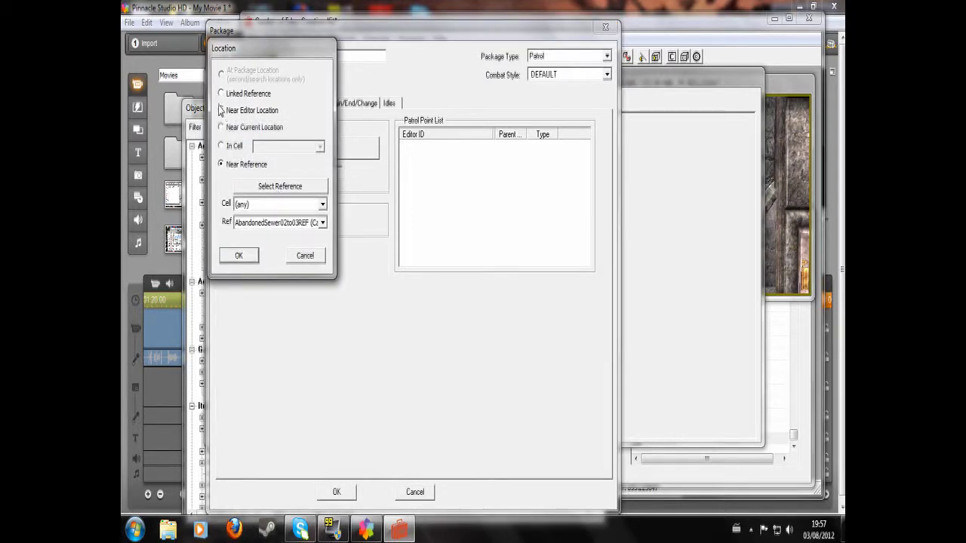
{"action": "left_click", "coordinate": [221, 93]}
{"action": "left_click", "coordinate": [252, 257]}
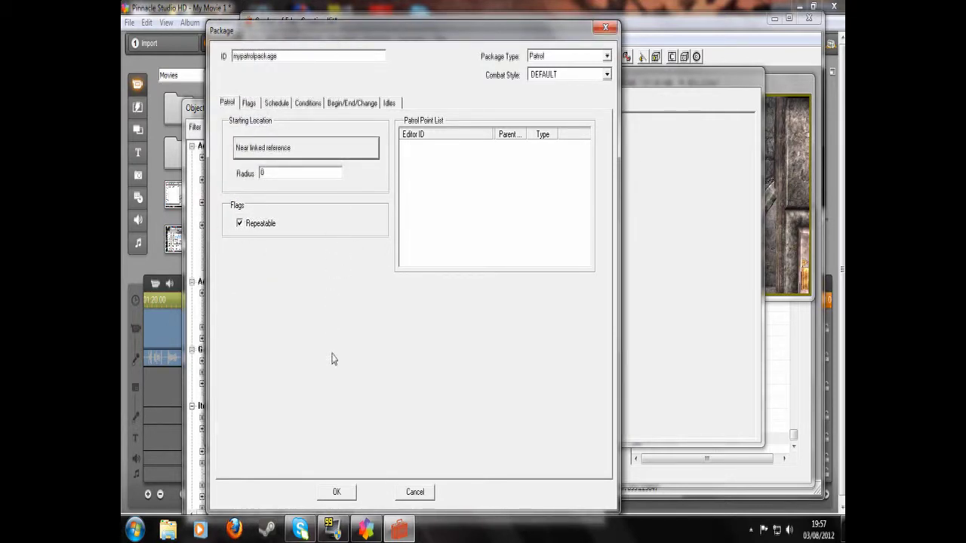
{"action": "left_click", "coordinate": [332, 491]}
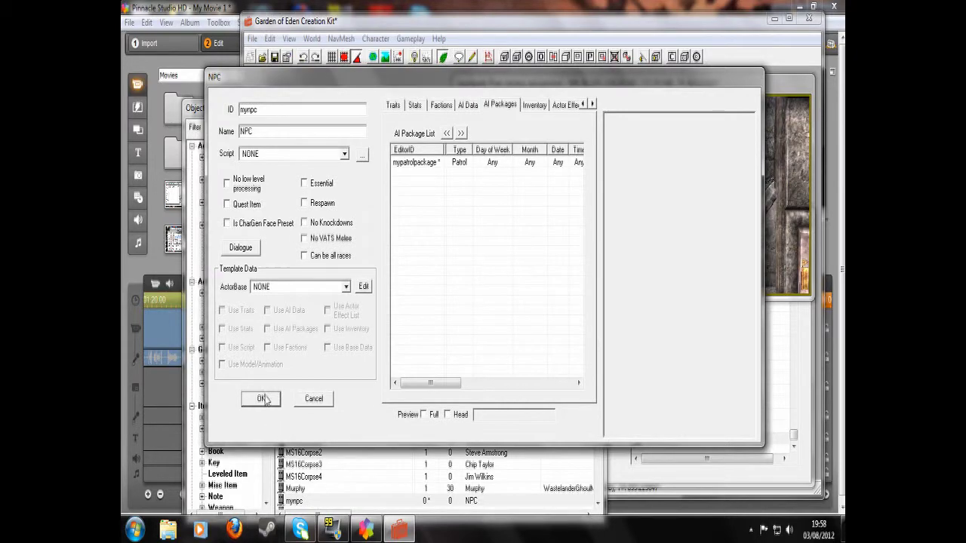
{"action": "left_click", "coordinate": [263, 397]}
Step: Place mynpc on the road in the render window, drop it to the ground and move it beside mymarker1ref
{"action": "left_click", "coordinate": [298, 500]}
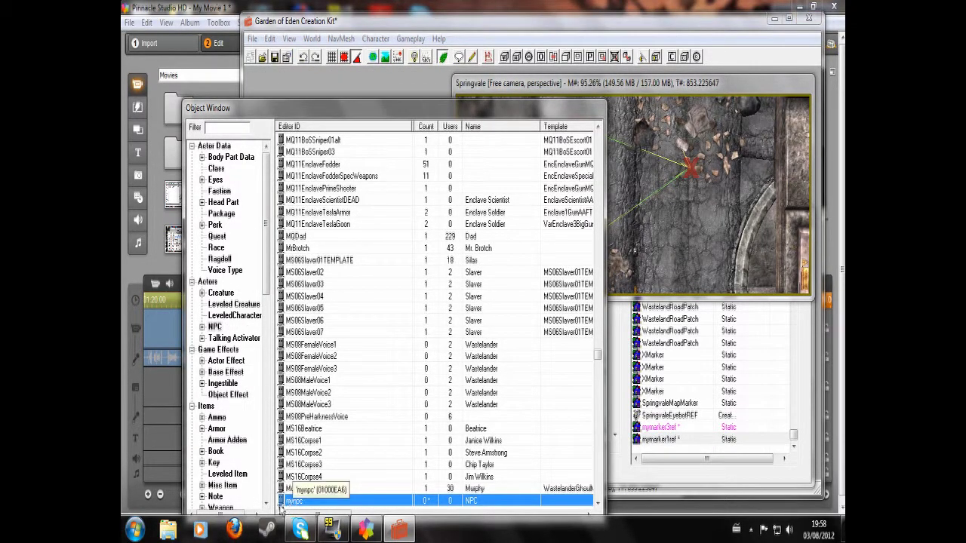
{"action": "left_click_drag", "start_coordinate": [300, 499], "coordinate": [656, 264]}
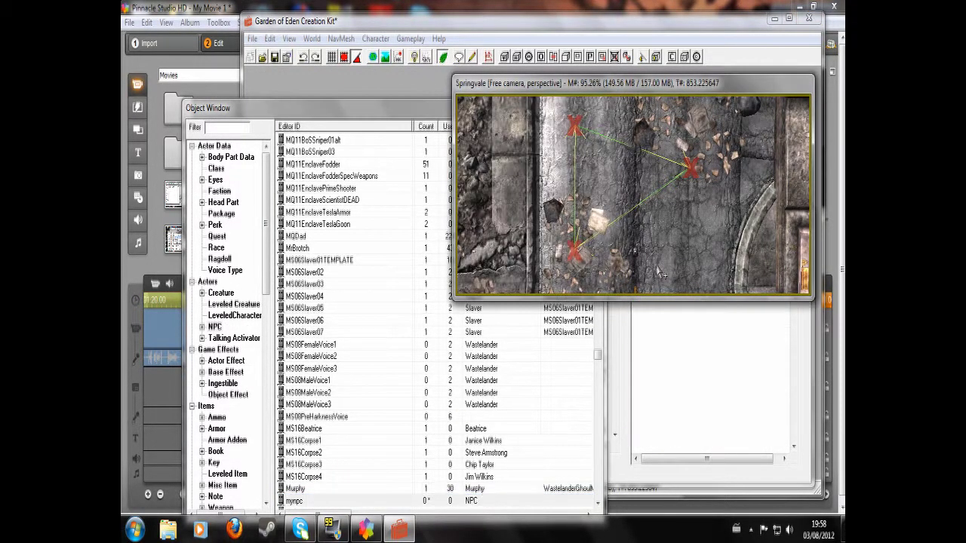
{"action": "key", "text": "f"}
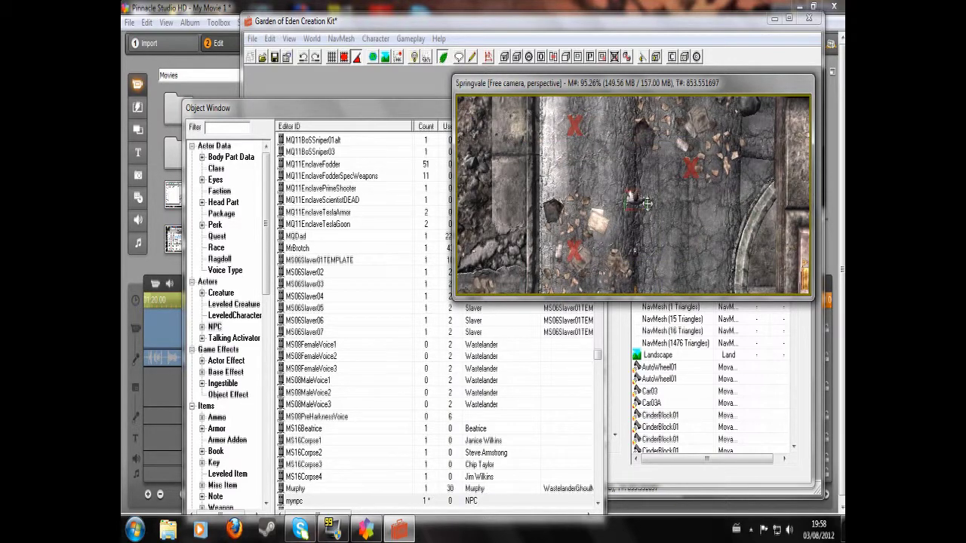
{"action": "left_click_drag", "start_coordinate": [638, 230], "coordinate": [612, 294]}
Step: Set mymarker1ref as the linked reference of the placed mynpc, picking the marker in the render window
{"action": "double_click", "coordinate": [613, 295]}
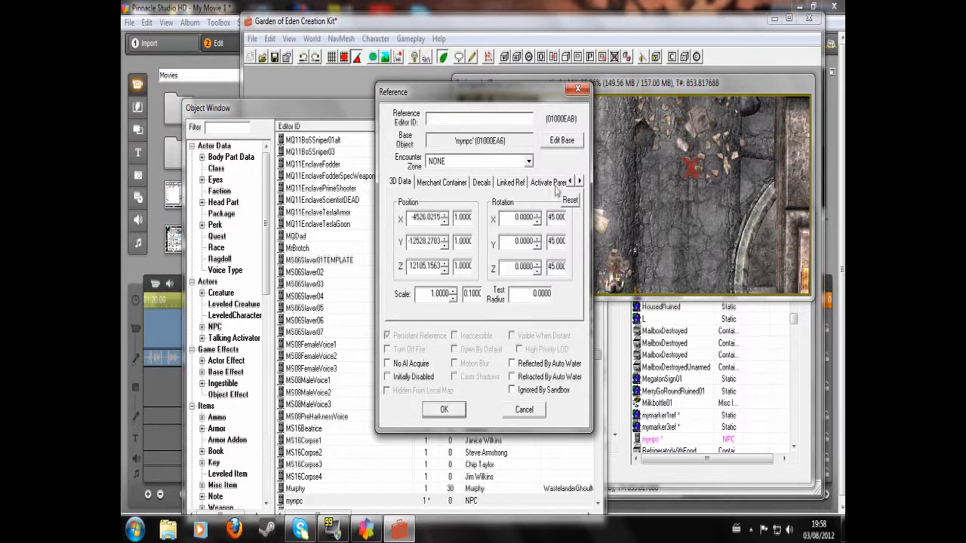
{"action": "left_click", "coordinate": [513, 182]}
{"action": "left_click", "coordinate": [505, 210]}
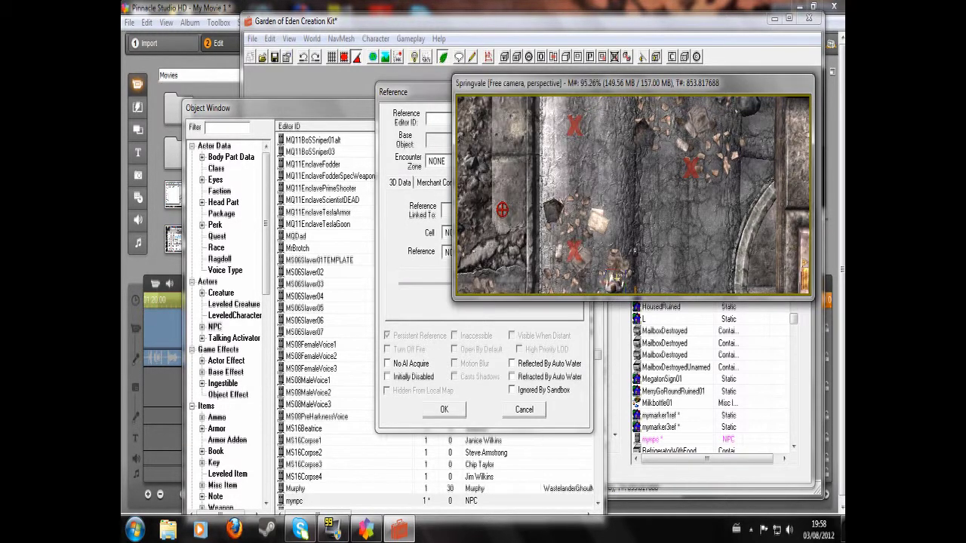
{"action": "left_click", "coordinate": [577, 251]}
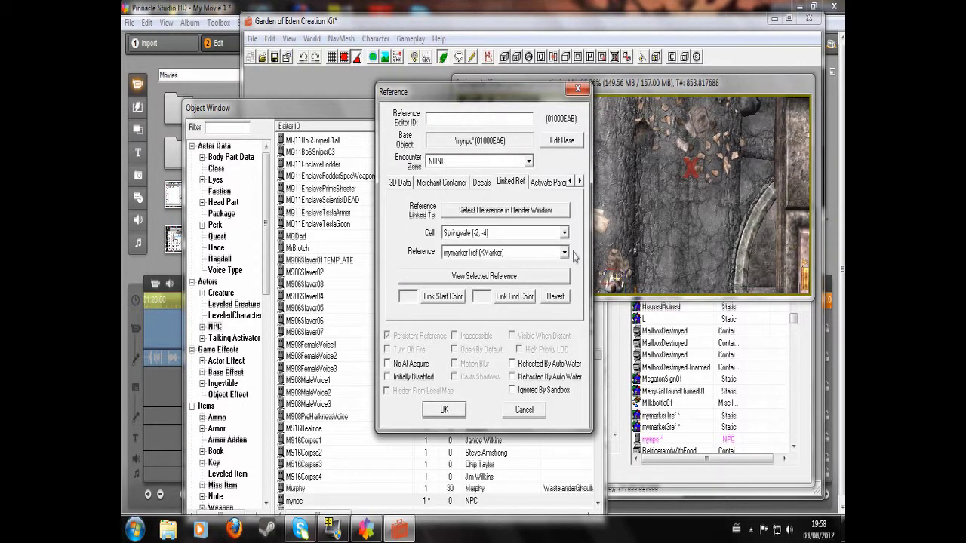
{"action": "left_click", "coordinate": [446, 411]}
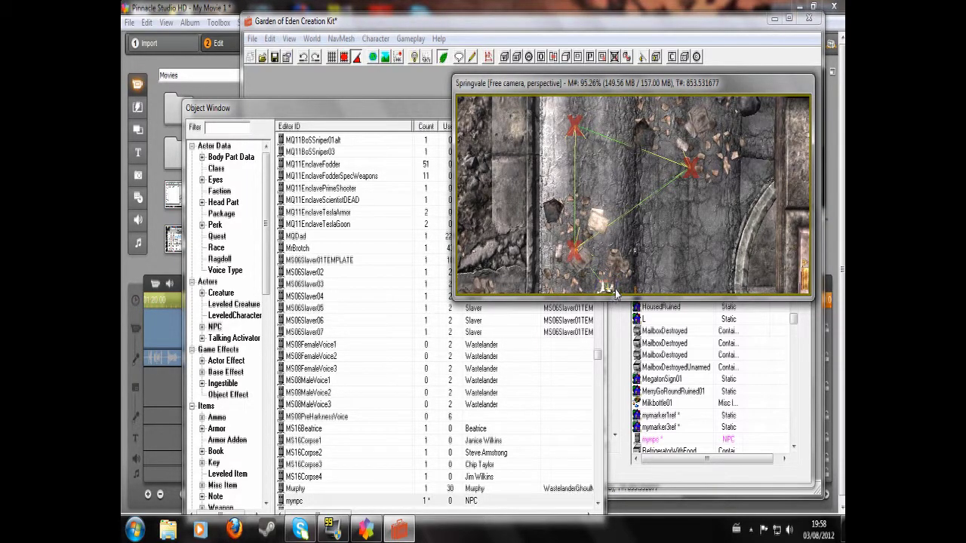
Step: Move Mymarker2ref slightly farther along the road, away from mynpc and mymarker1ref
{"action": "middle_click_drag", "start_coordinate": [624, 271], "coordinate": [633, 209], "text": "shift"}
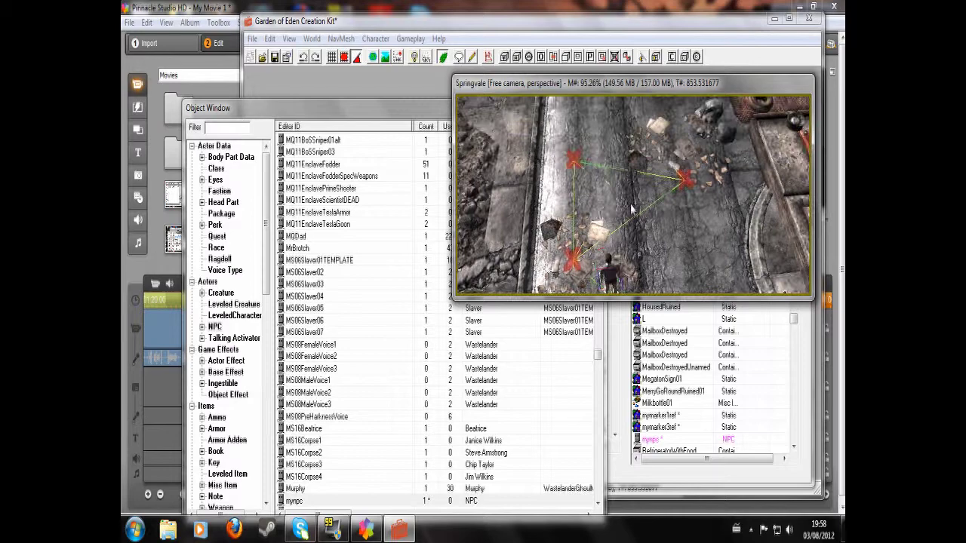
{"action": "middle_click_drag", "start_coordinate": [607, 276], "coordinate": [727, 226], "text": "shift"}
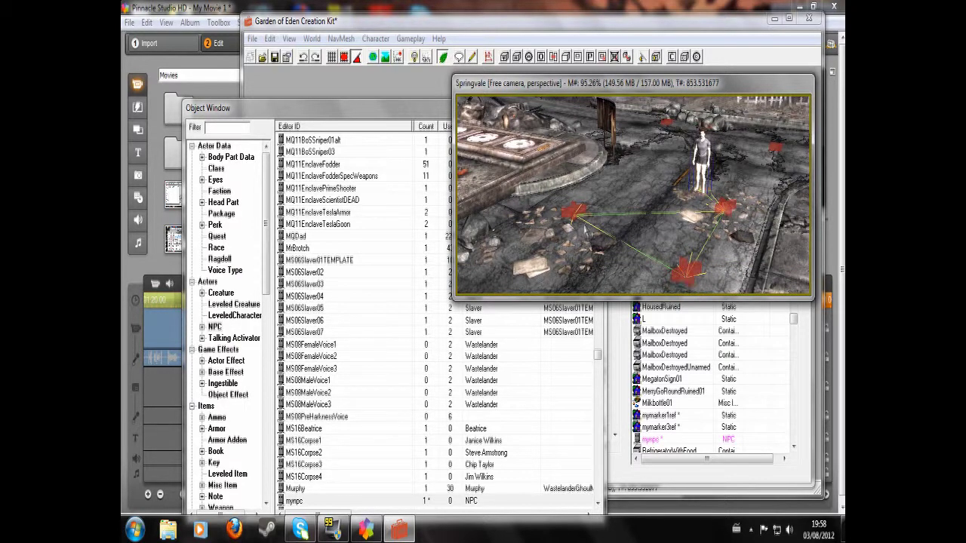
{"action": "left_click", "coordinate": [689, 274]}
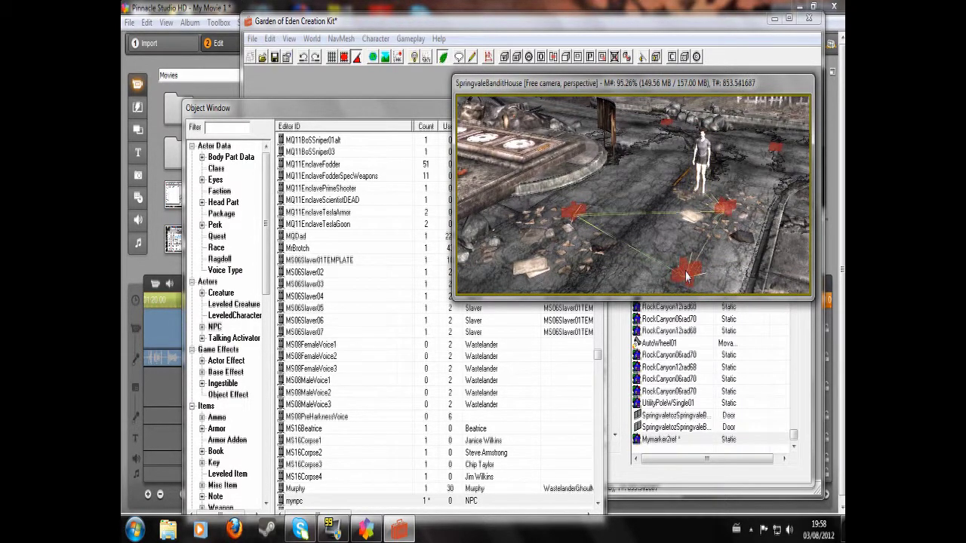
{"action": "mouse_move", "coordinate": [687, 276]}
{"action": "left_mouse_down"}
{"action": "mouse_move", "coordinate": [670, 307]}
{"action": "mouse_move", "coordinate": [676, 288]}
{"action": "left_mouse_up"}
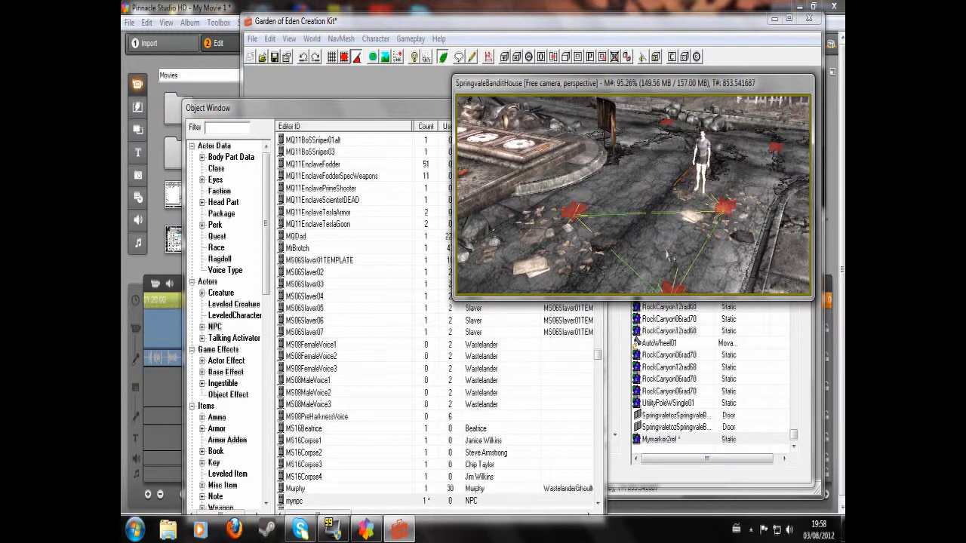